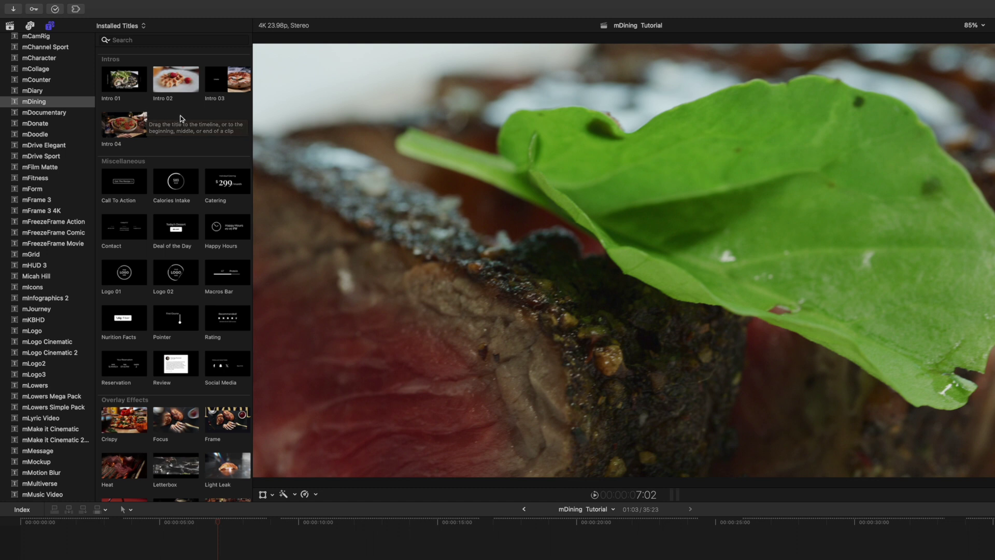
- Browse the mDining title categories from Intros through Miscellaneous, Overlay Effects and Placeholders to Typography
scroll(182, 117, down, 2)
scroll(182, 119, down, 10)
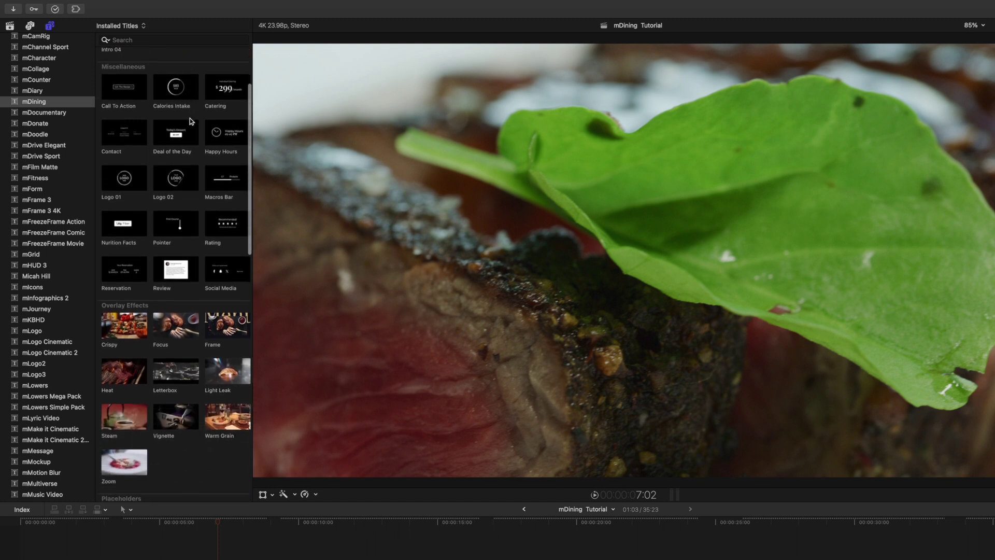
scroll(189, 121, down, 12)
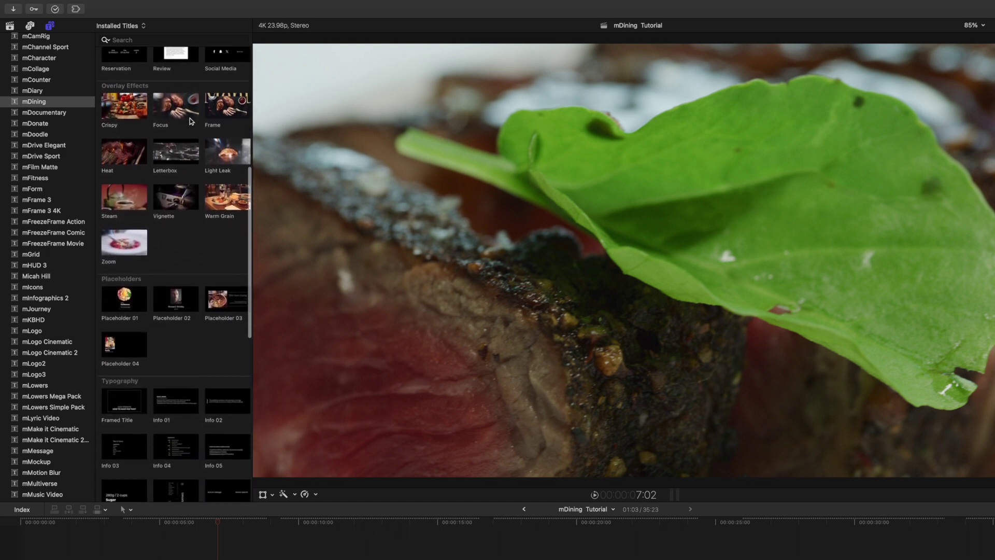
scroll(190, 120, down, 8)
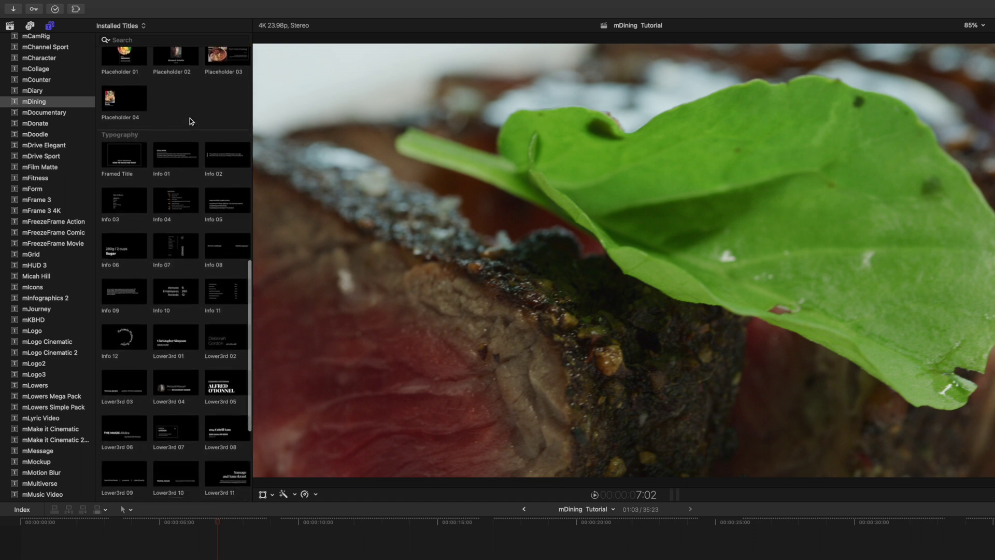
scroll(190, 119, up, 20)
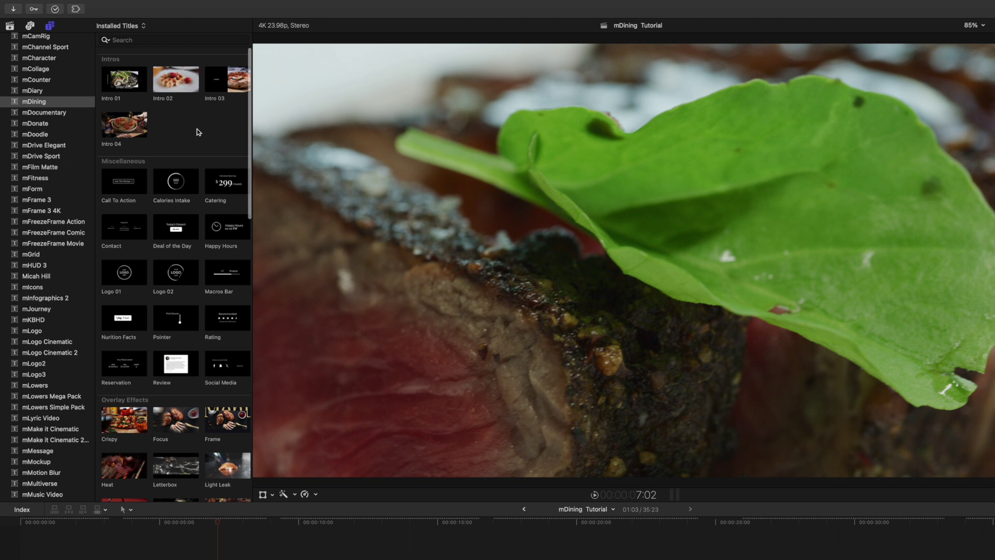
- Place the Intro 01 title above the first clips at the timeline's start and shorten it to 3:05, ending at the first gap
click(107, 90)
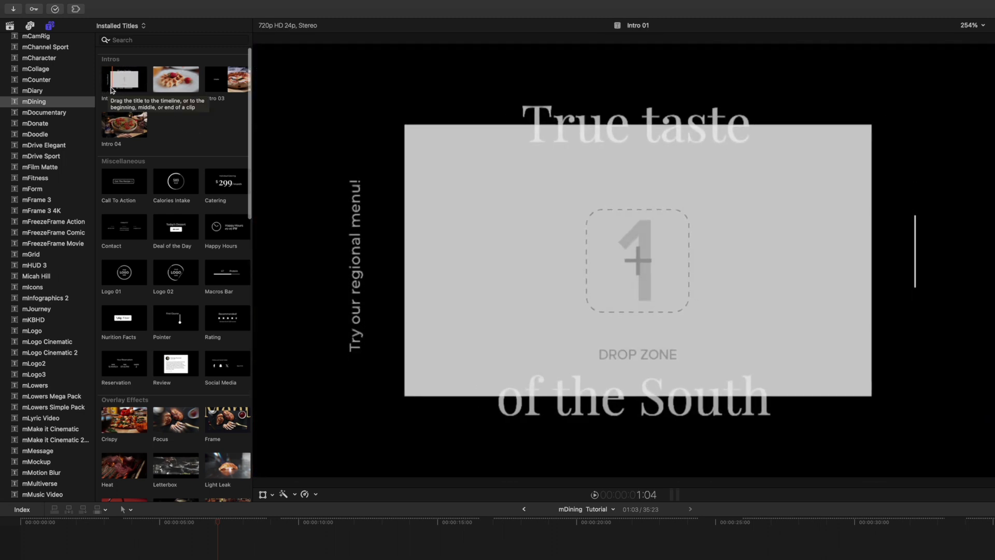
click(156, 89)
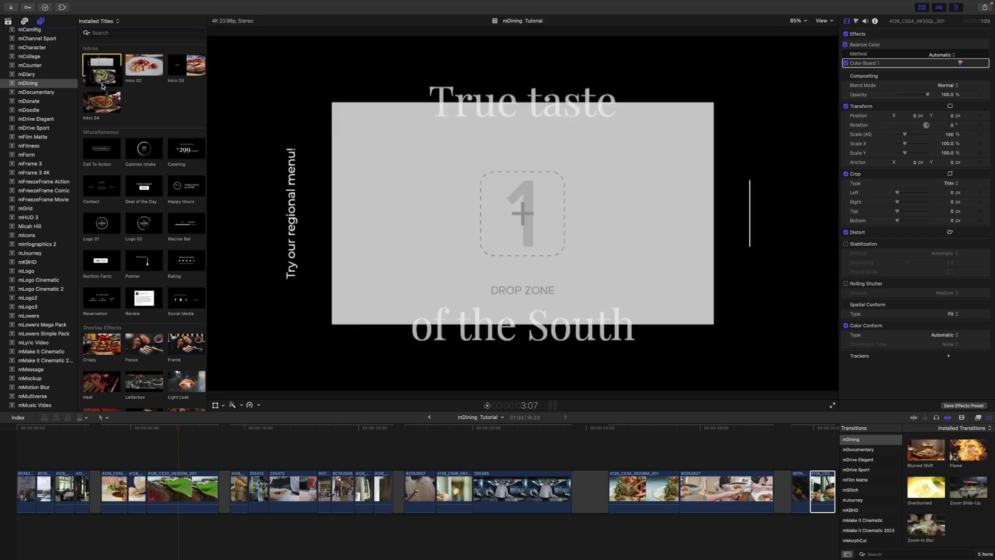
drag(100, 69, 20, 447)
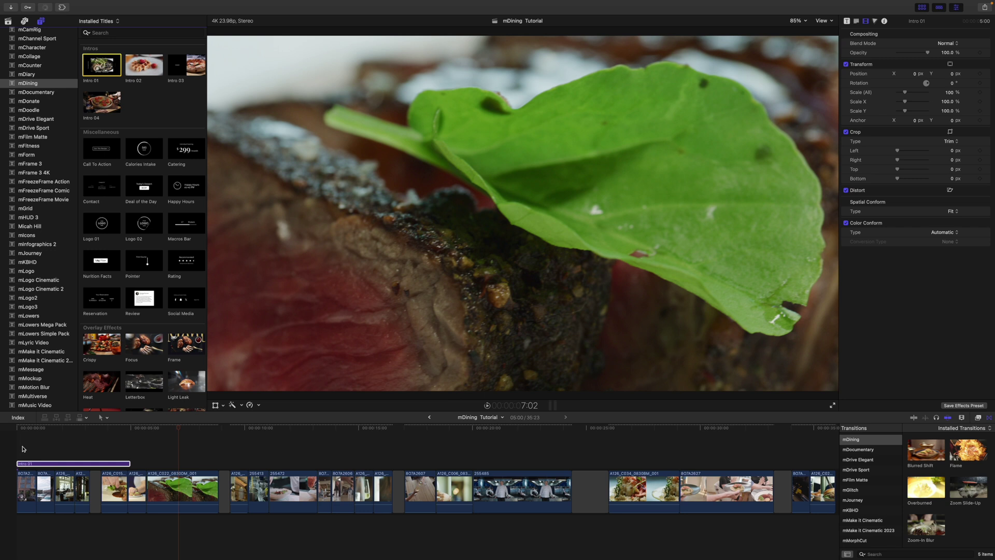
drag(130, 463, 90, 464)
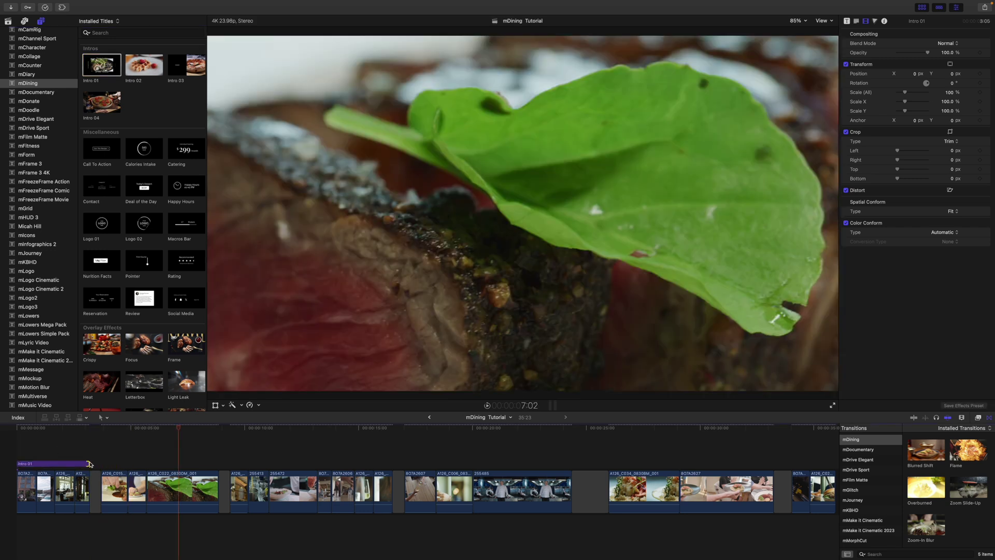
- Park the playhead at frame 13 within the Intro 01 title and show the title's published parameters
click(25, 438)
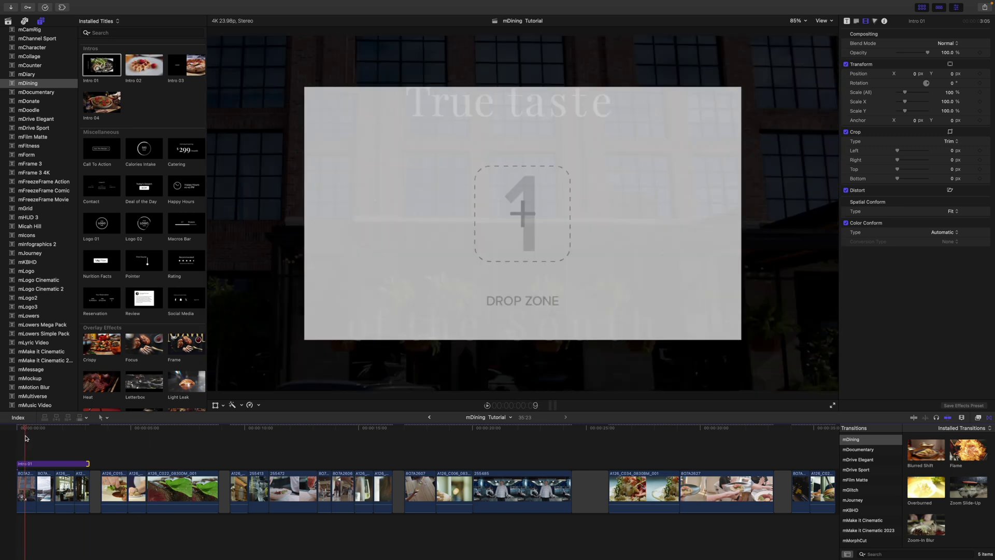
mouse_move(25, 438)
mouse_down()
mouse_move(83, 444)
mouse_move(29, 443)
mouse_up()
click(847, 21)
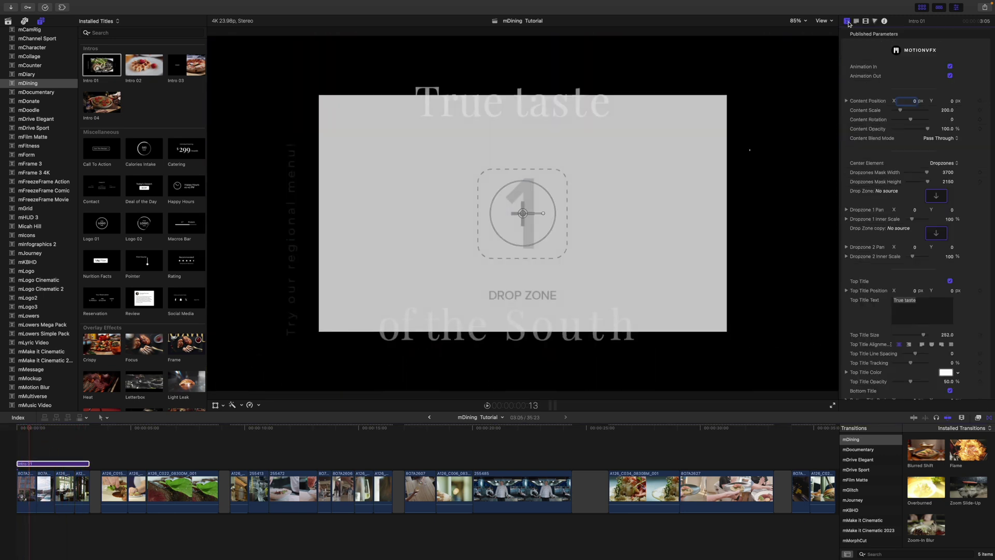
- Try repositioning the intro title's content with its on-screen control in the viewer, undoing the changes
drag(525, 218, 526, 241)
key(super+z)
key(super+z)
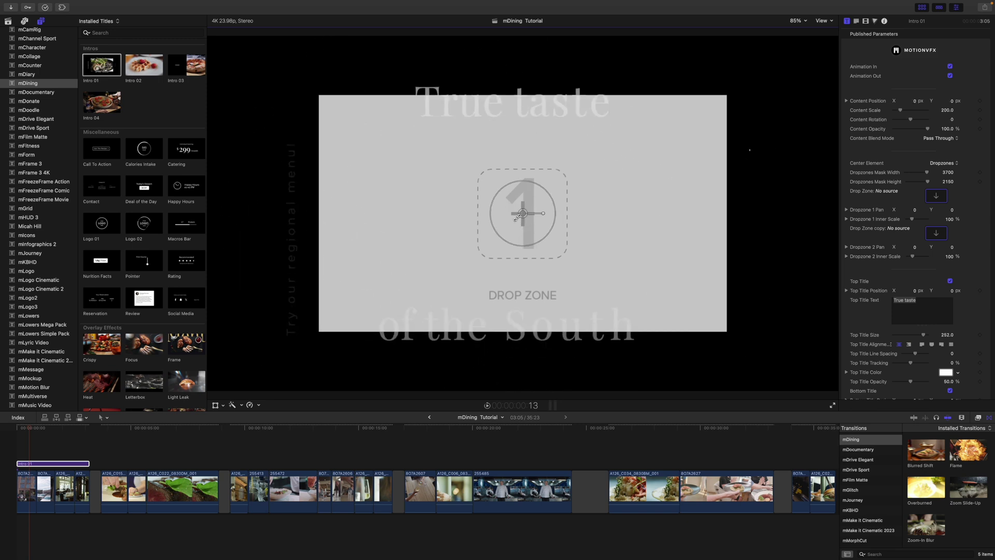
drag(522, 216, 501, 216)
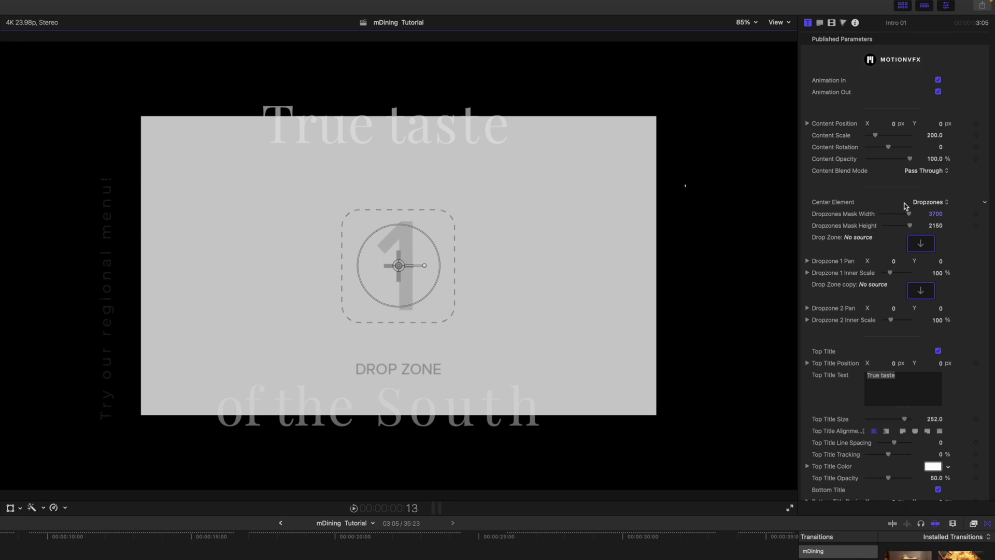
- Change the intro's Center Element to Title Background and park the playhead at 1:05 to check the result
click(928, 205)
click(929, 215)
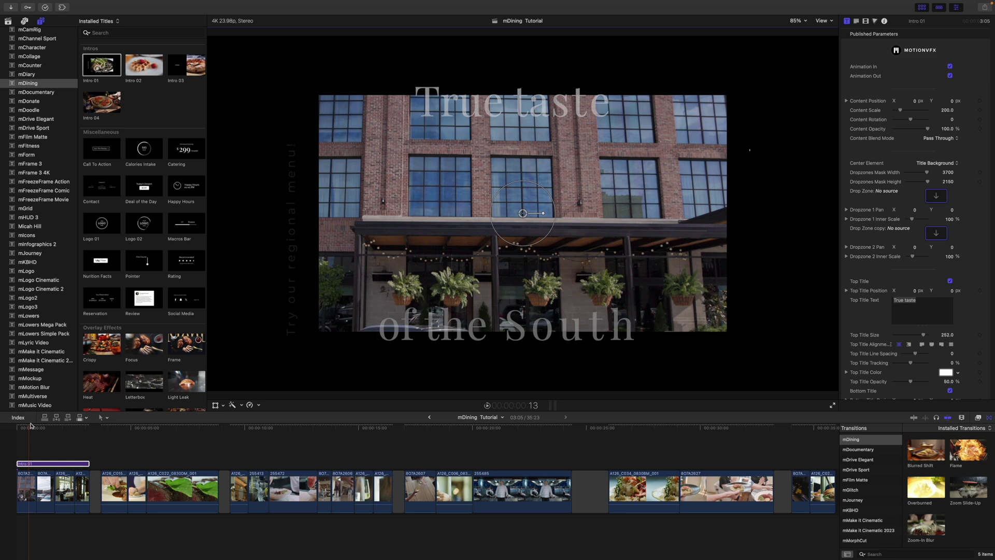
mouse_move(28, 429)
mouse_down()
mouse_move(87, 432)
mouse_move(31, 431)
mouse_move(70, 434)
mouse_move(35, 433)
mouse_move(44, 433)
mouse_up()
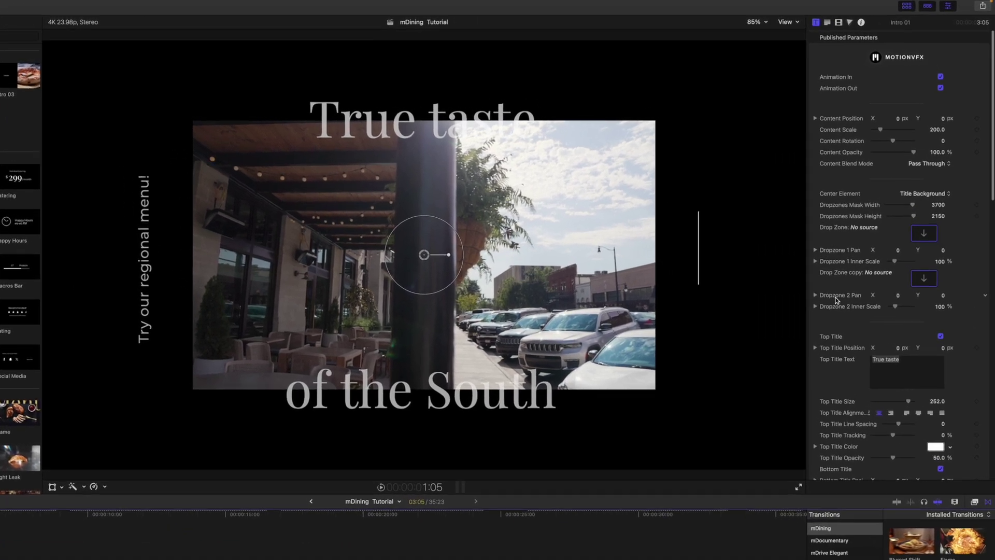
- Review the intro's top, bottom and side title settings, and switch its line off and back on
scroll(872, 248, down, 4)
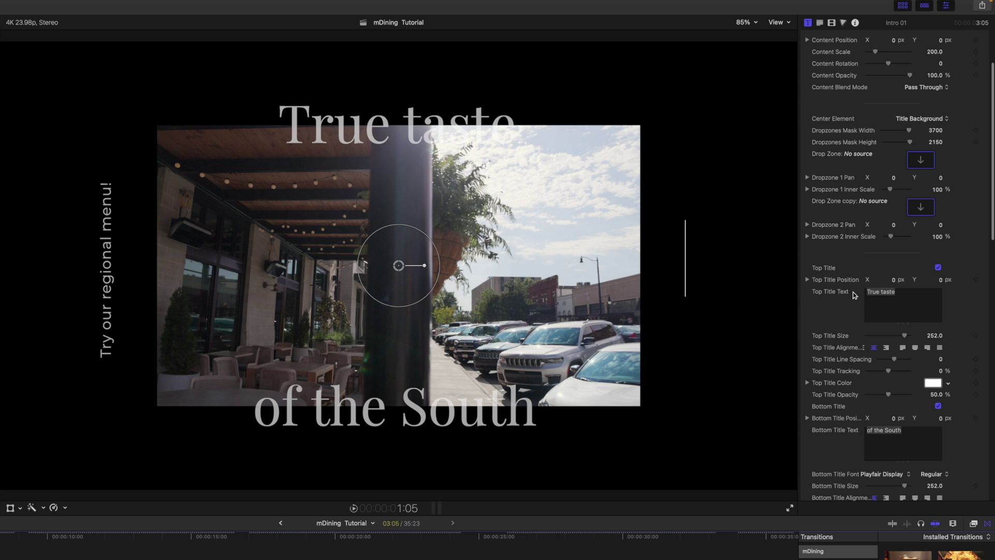
scroll(854, 295, down, 4)
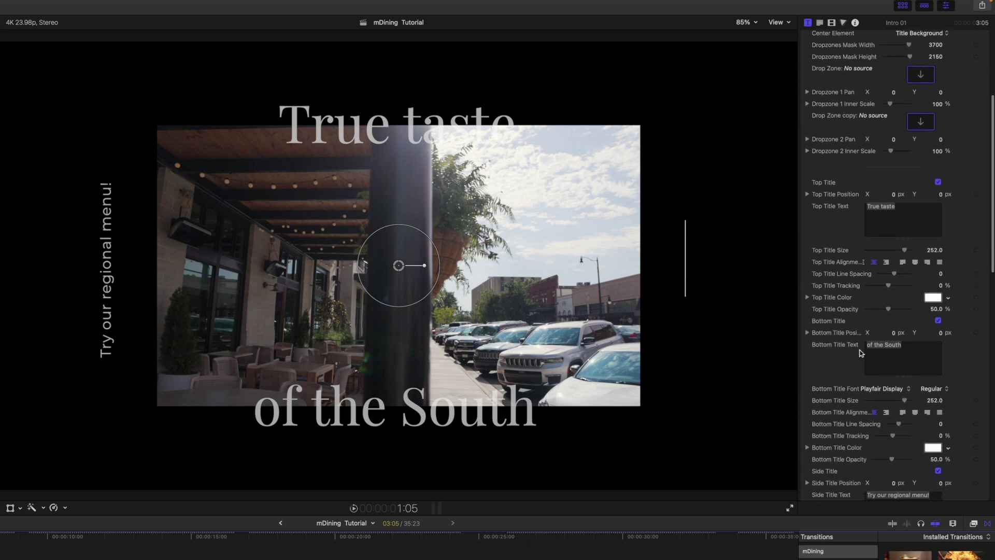
scroll(859, 351, down, 3)
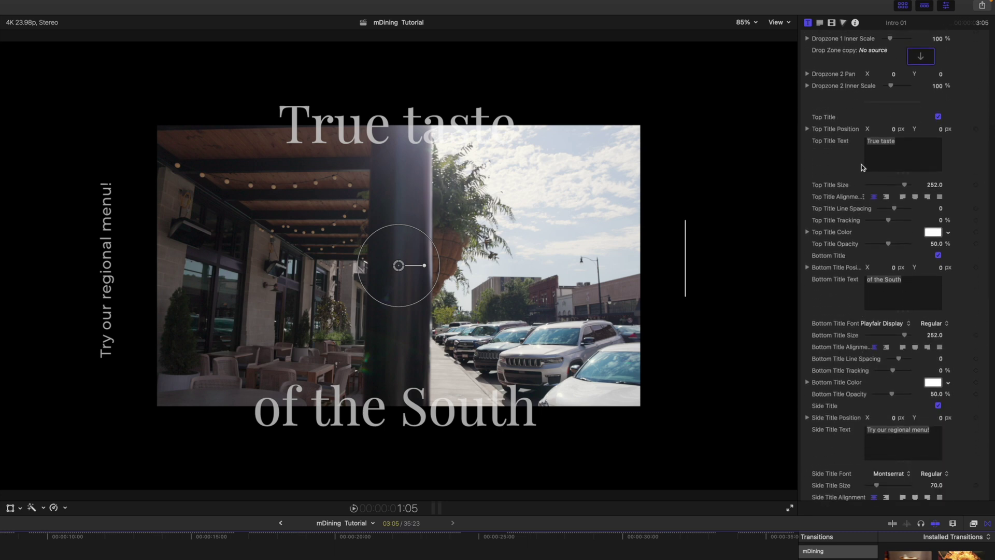
scroll(848, 297, down, 10)
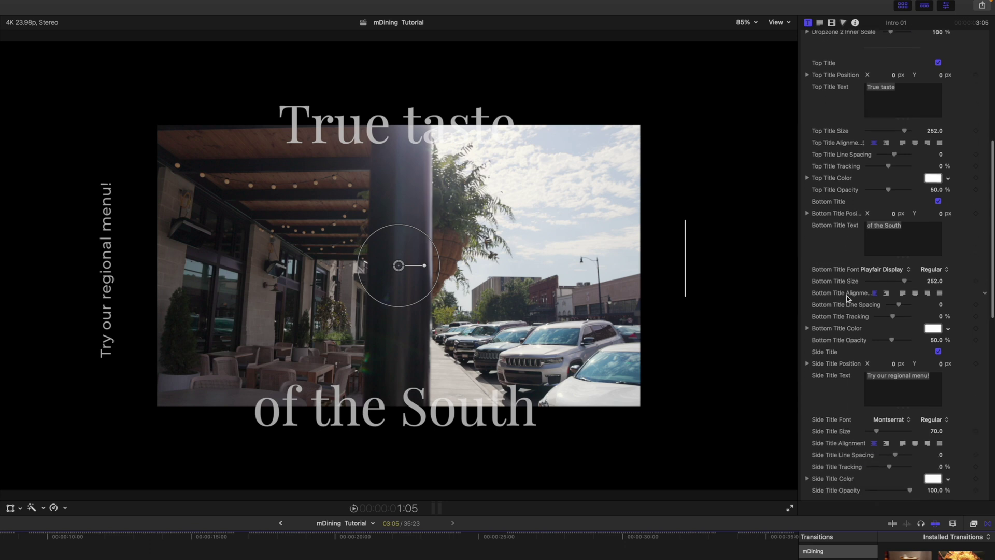
scroll(849, 297, down, 9)
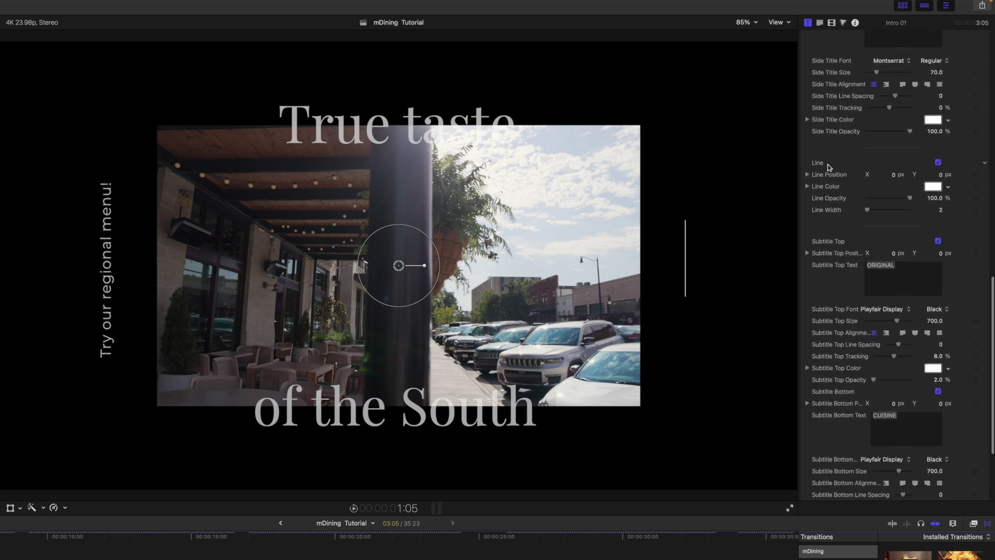
click(938, 162)
click(938, 163)
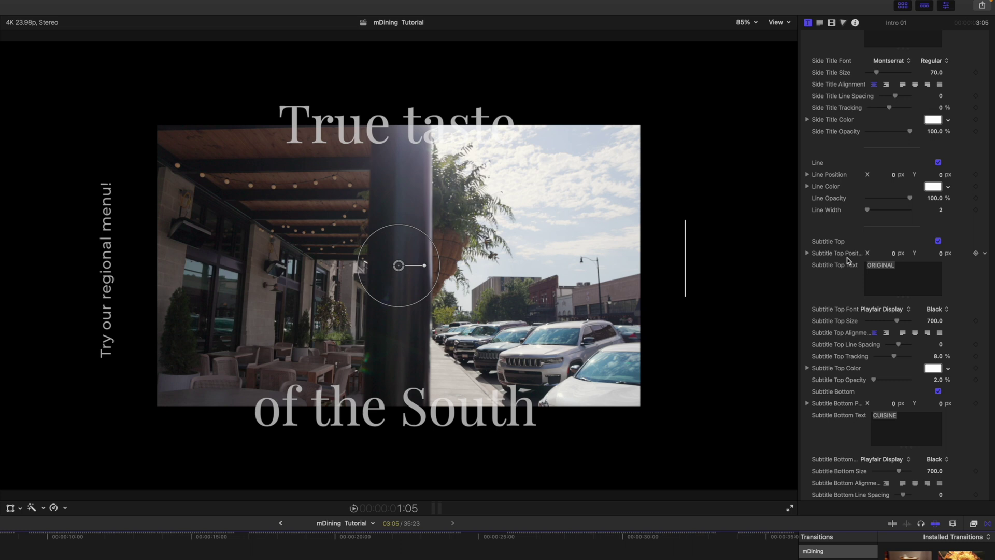
- Switch the intro's background off and back on, and try a larger width offset before undoing it
scroll(850, 256, down, 5)
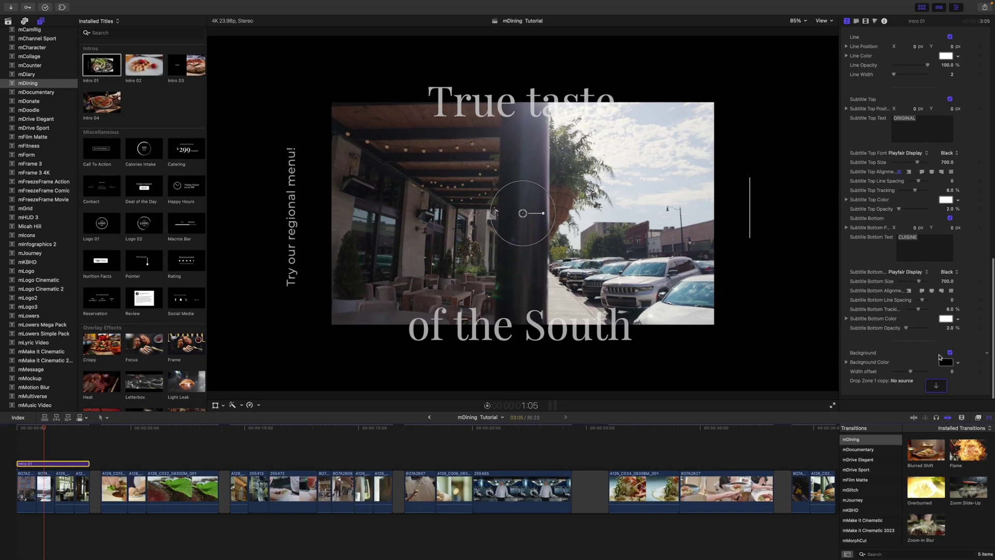
click(950, 352)
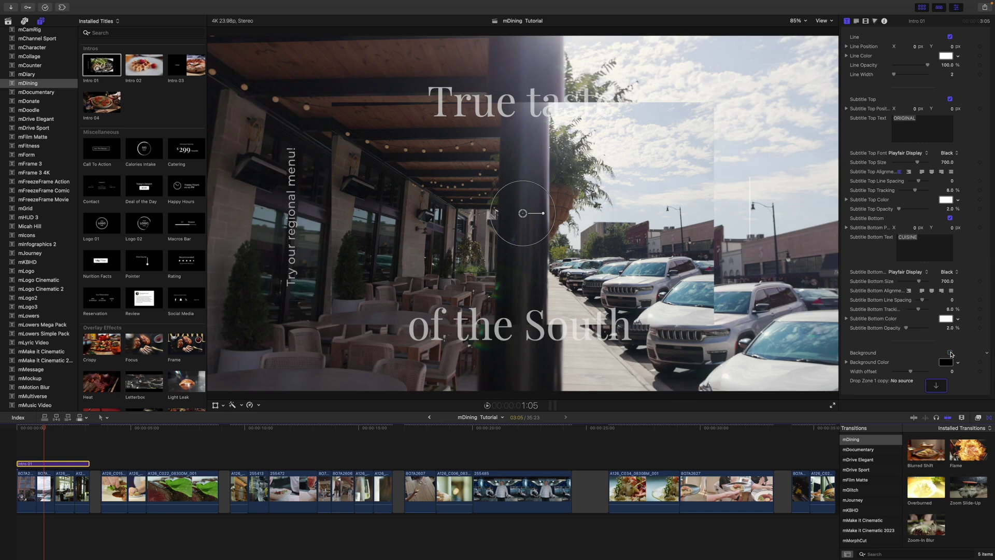
click(950, 352)
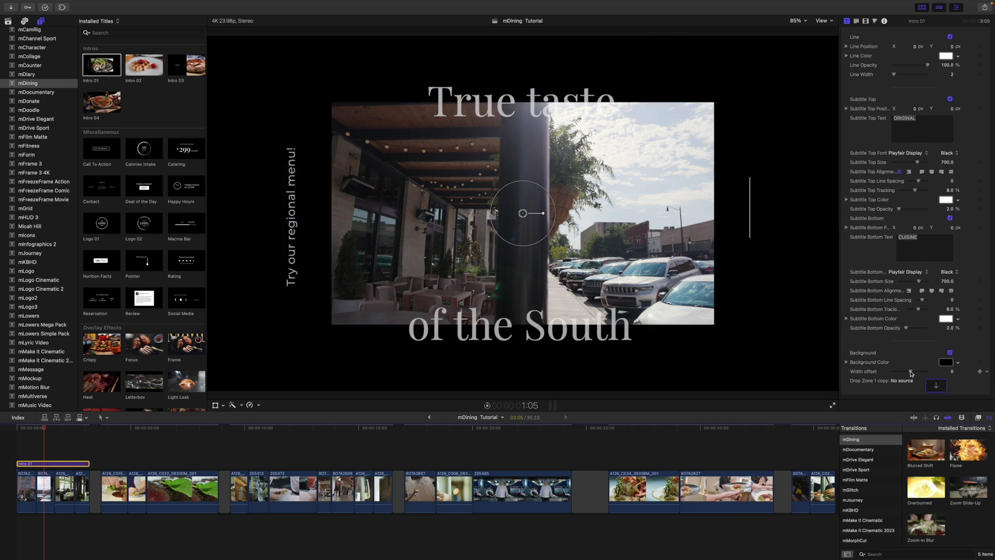
drag(911, 373, 915, 374)
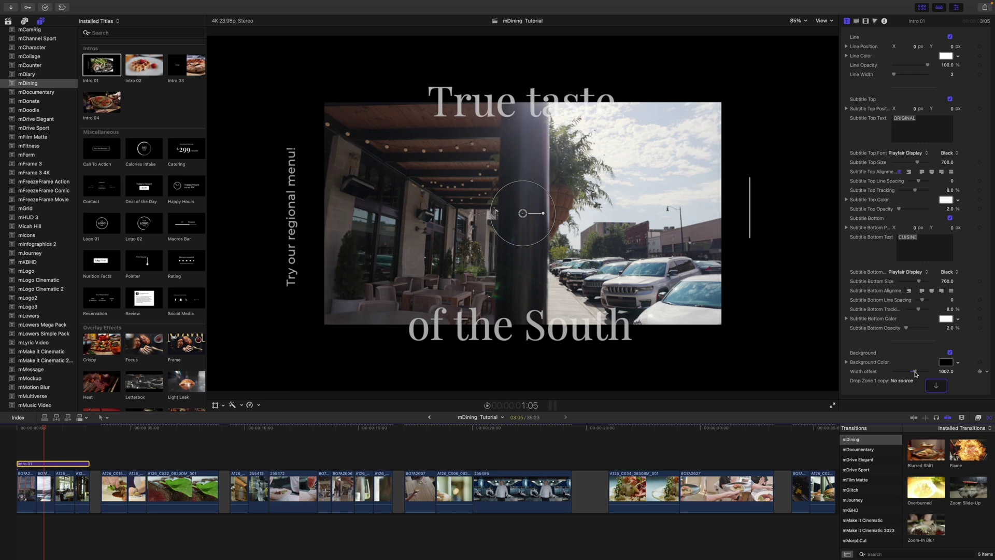
key(super+z)
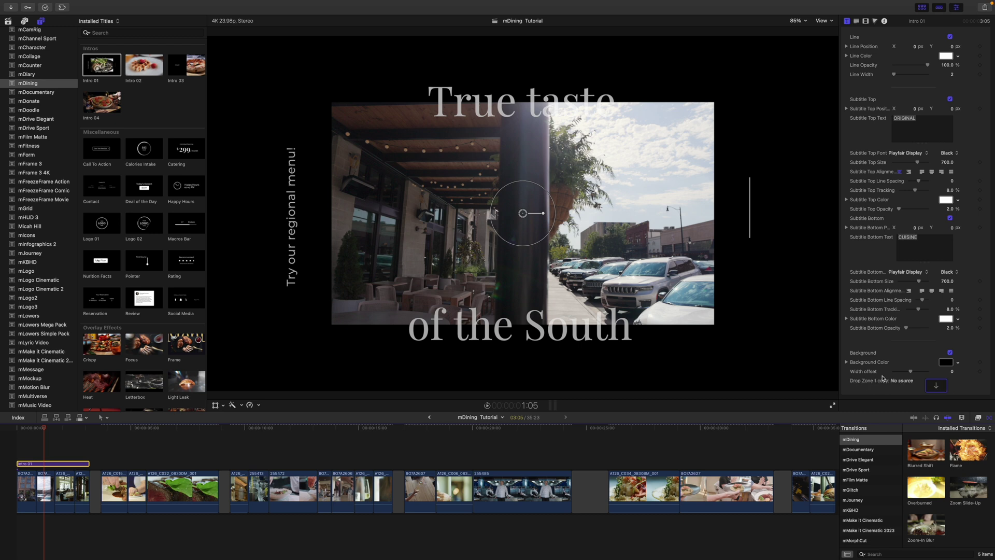
- Play back the intro title over its clips and park the playhead at 4:05, past the first gap
scroll(882, 378, up, 15)
key(space)
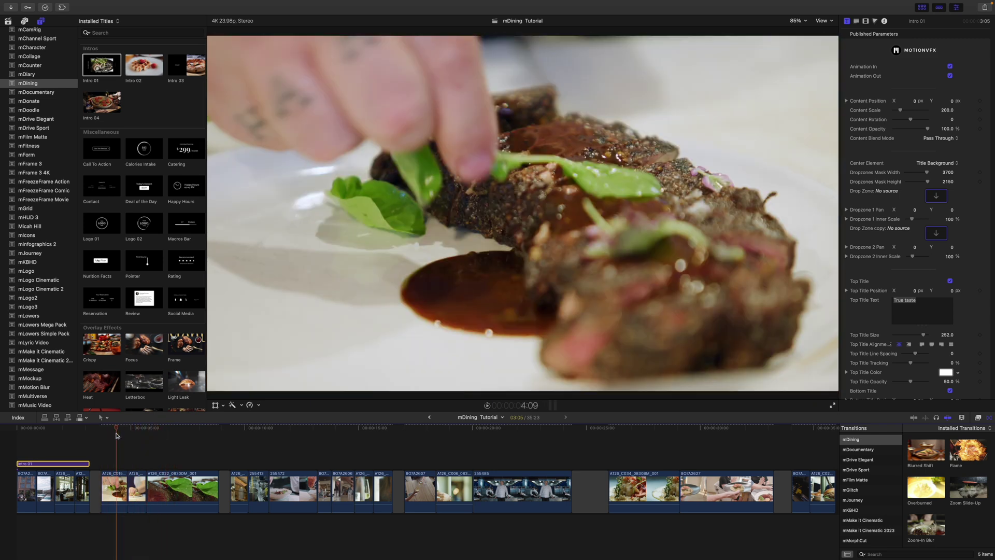
drag(117, 435, 113, 436)
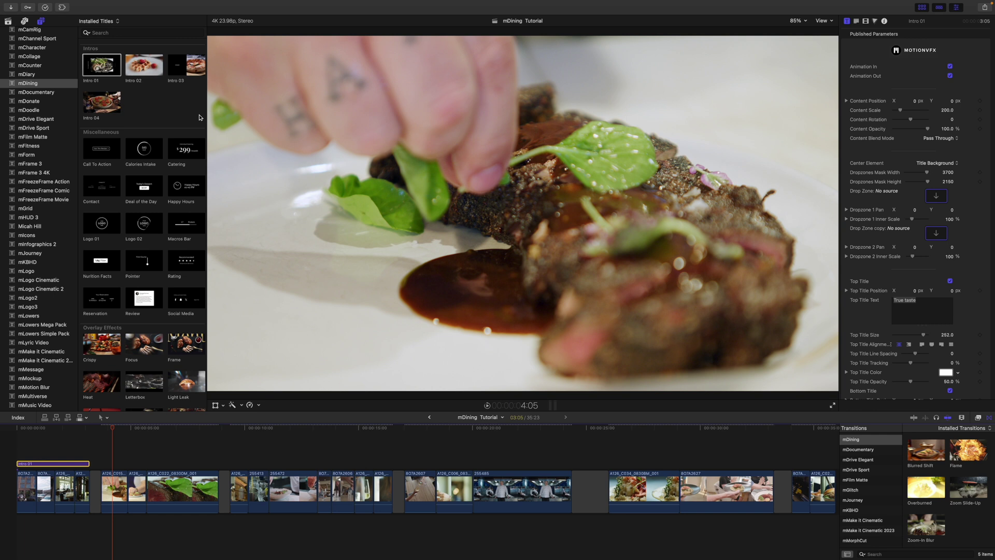
- Place the Rating title above the steak clip starting at 5:17 and shorten it to 3:04, matching the clip's end
scroll(200, 118, down, 4)
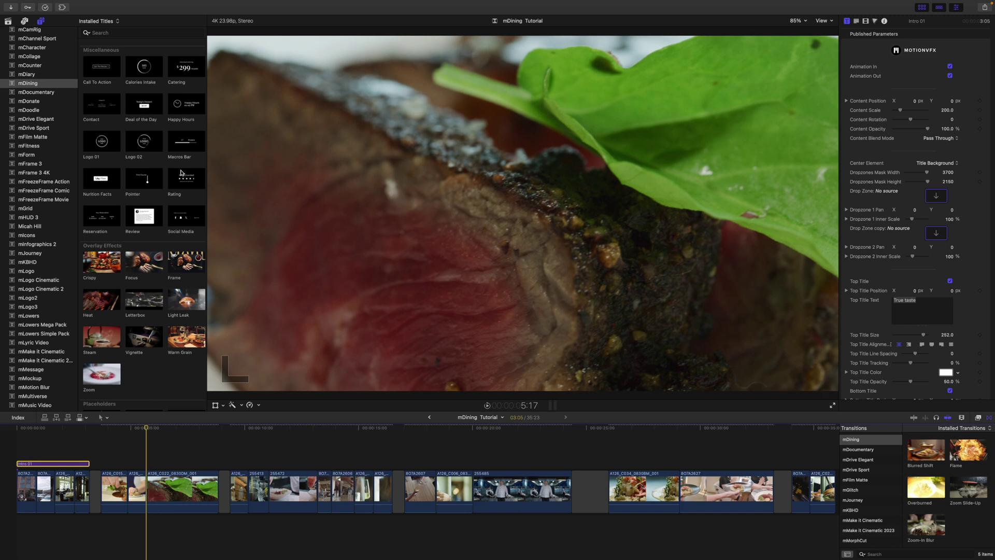
drag(182, 181, 149, 436)
drag(257, 463, 215, 463)
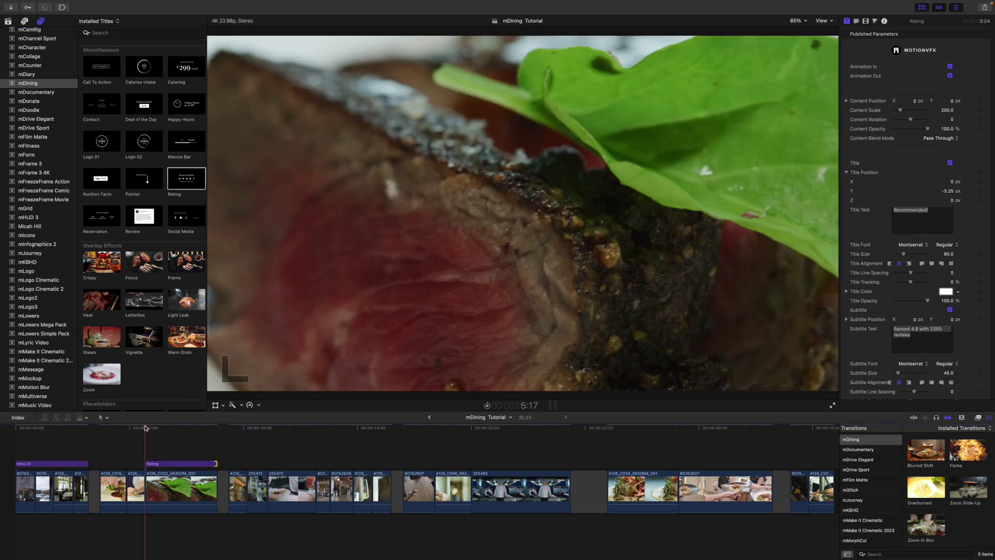
- With the playhead at 7:16, widen the spacing between the Rating title's stars and fill four and a half of them
drag(146, 428, 198, 432)
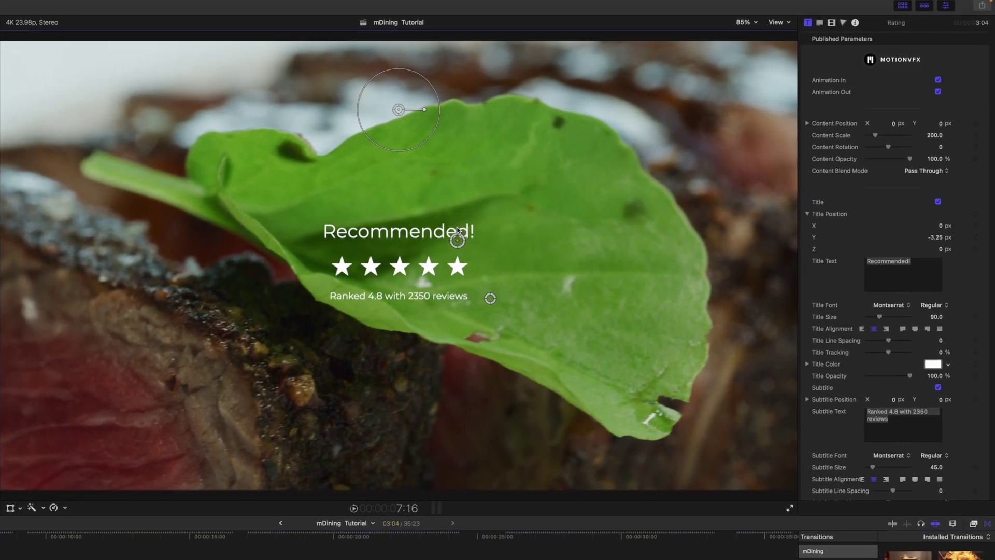
mouse_move(470, 239)
mouse_down()
mouse_move(507, 239)
mouse_move(472, 239)
mouse_up()
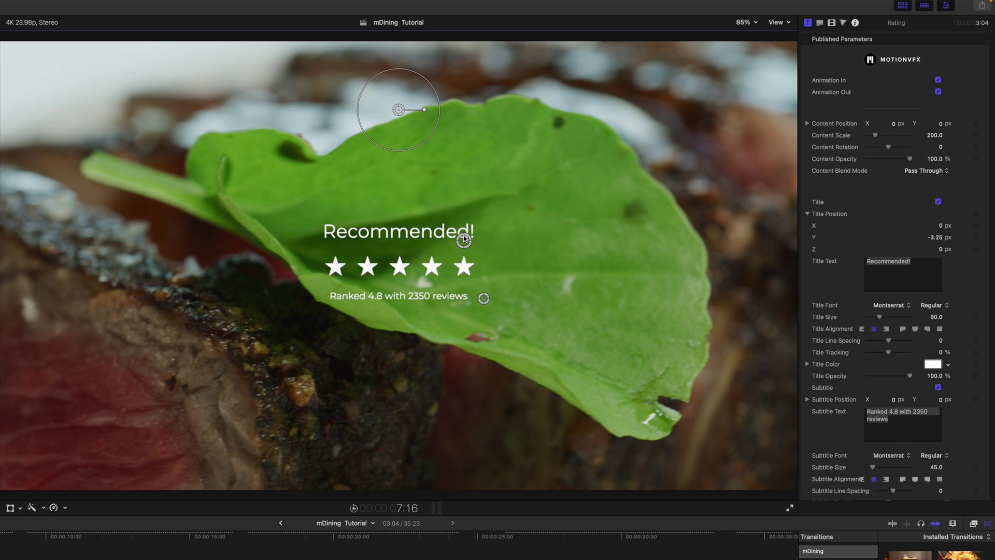
drag(467, 238, 470, 240)
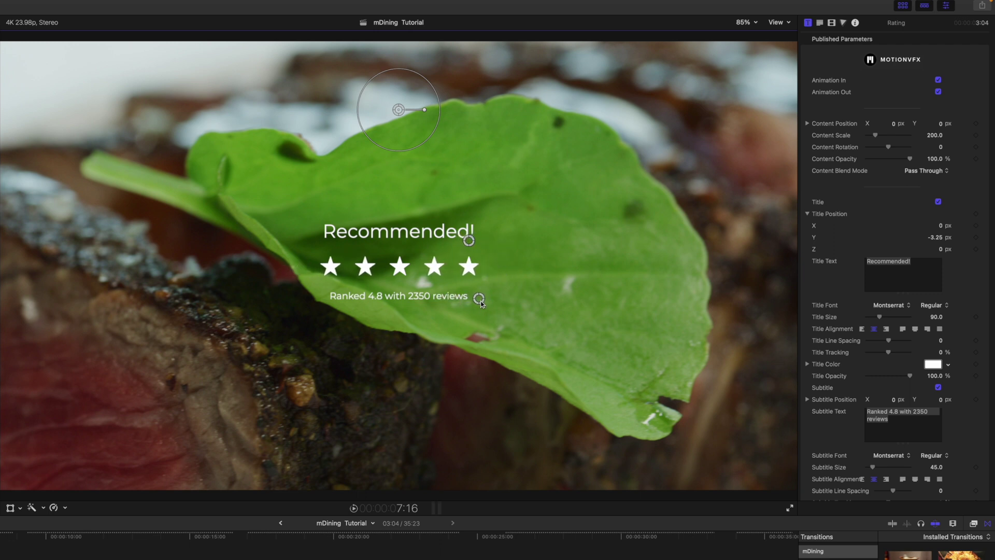
drag(475, 301, 433, 303)
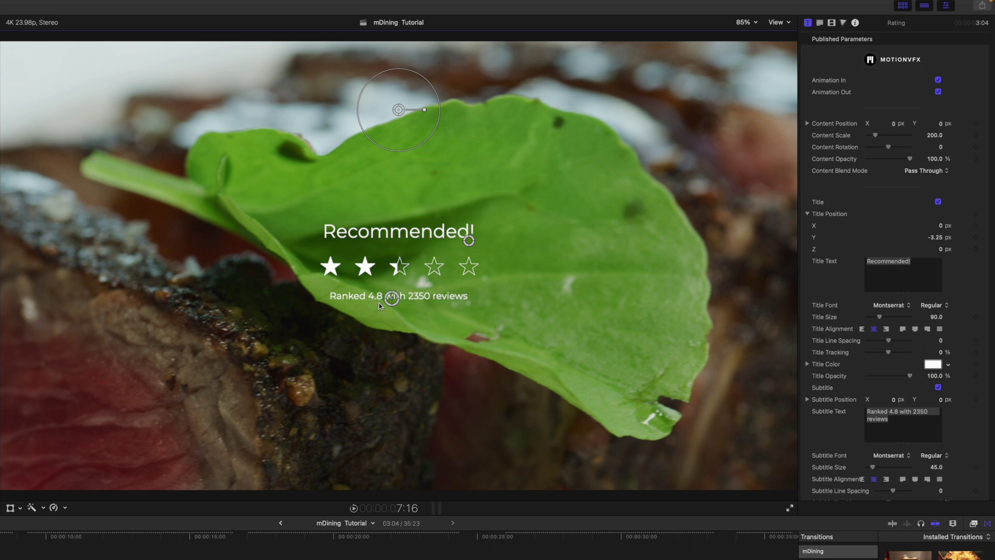
drag(325, 306, 472, 313)
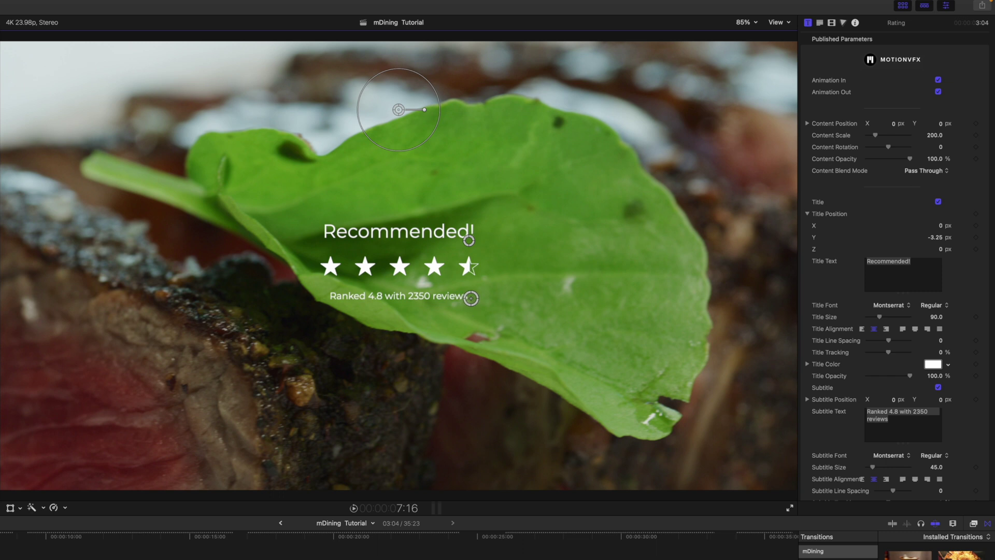
- Try moving, enlarging and slightly rotating the whole Rating title with its on-screen control, and undo those changes
drag(398, 112, 429, 132)
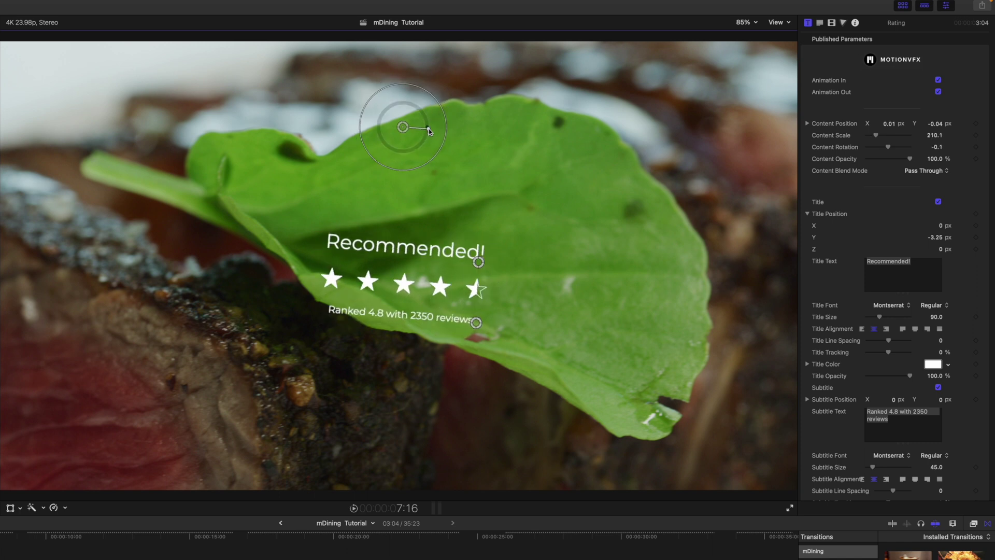
key(super+z)
key(super+z)
key(super+z)
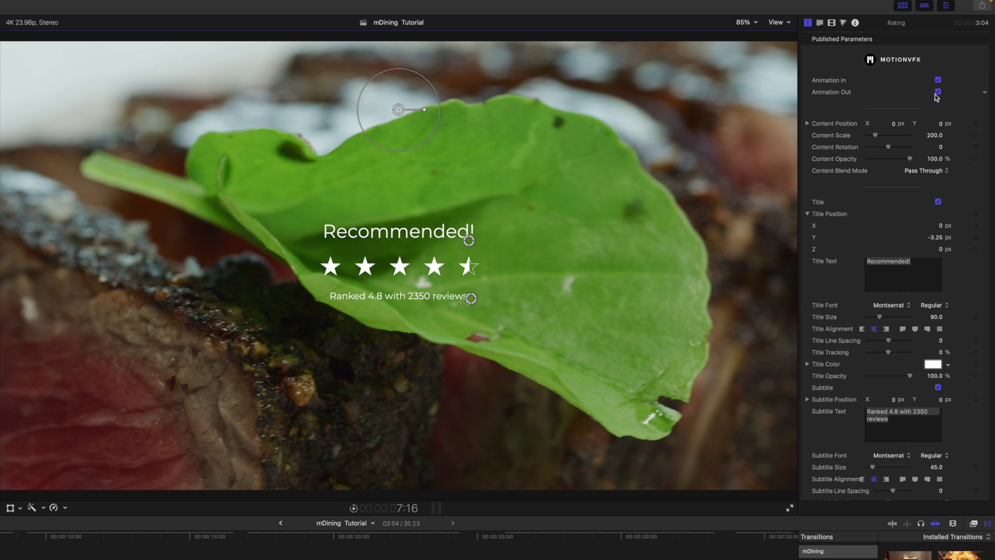
- Try the Rating title's counter with 1 star and 6 stars, and return it to 5 stars with progress at 0.3
scroll(849, 181, down, 3)
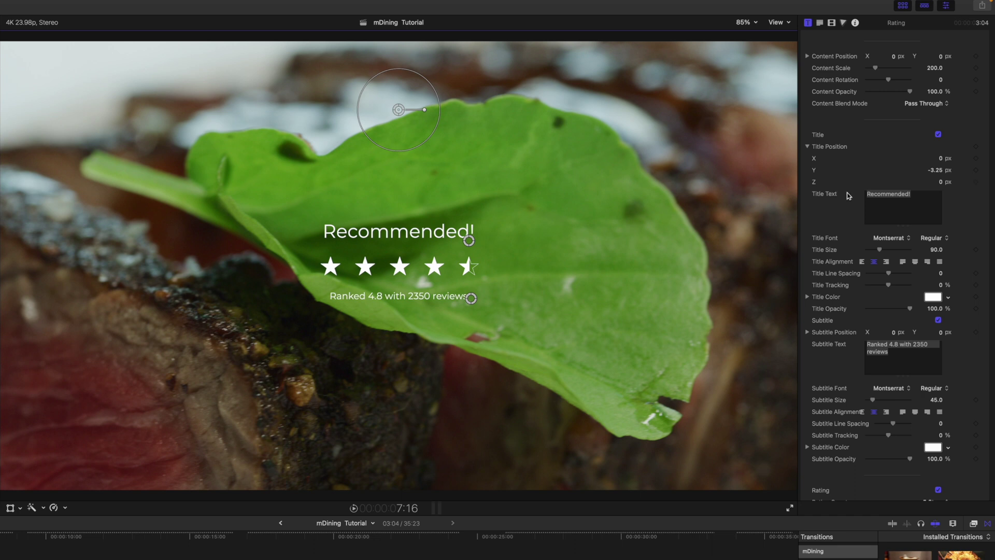
scroll(852, 248, down, 5)
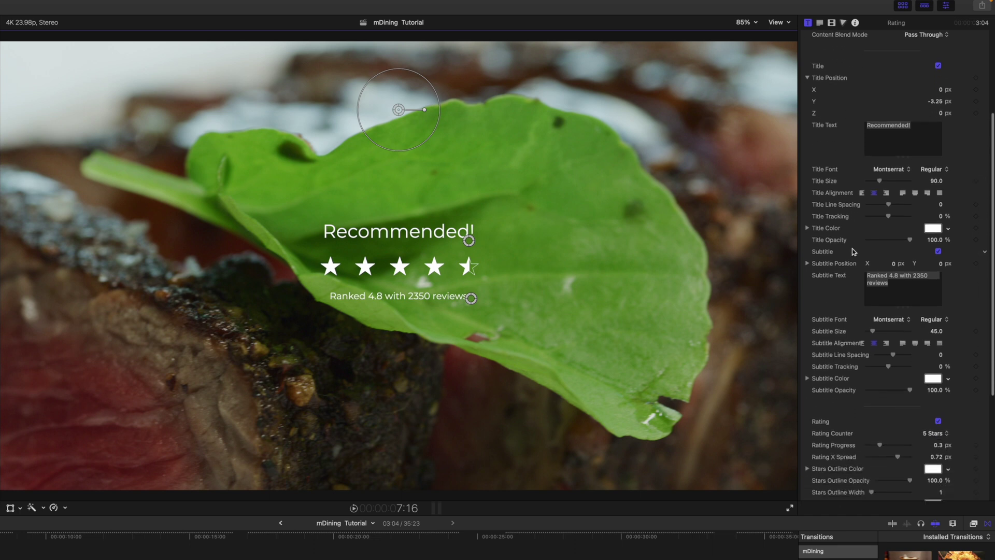
scroll(844, 251, down, 4)
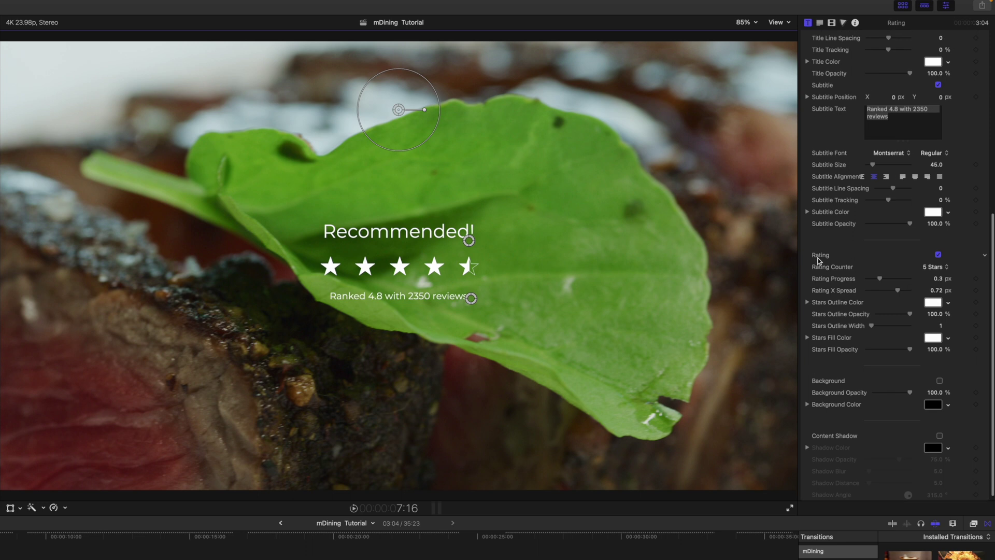
click(938, 255)
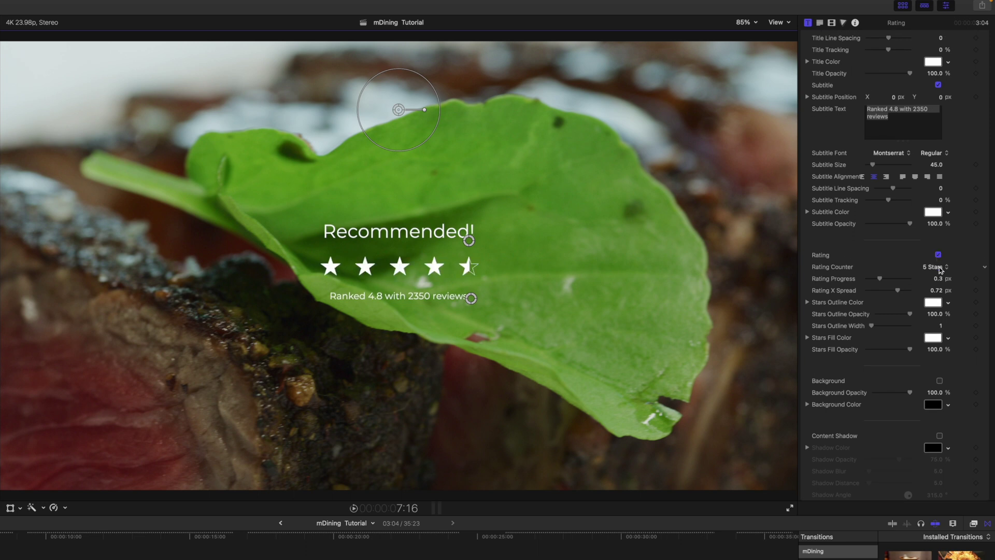
click(935, 267)
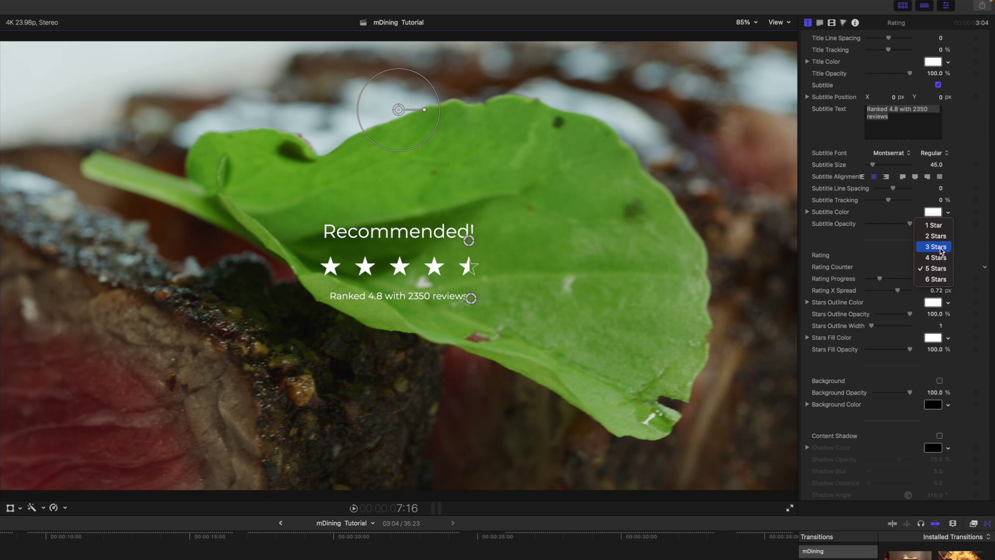
click(939, 226)
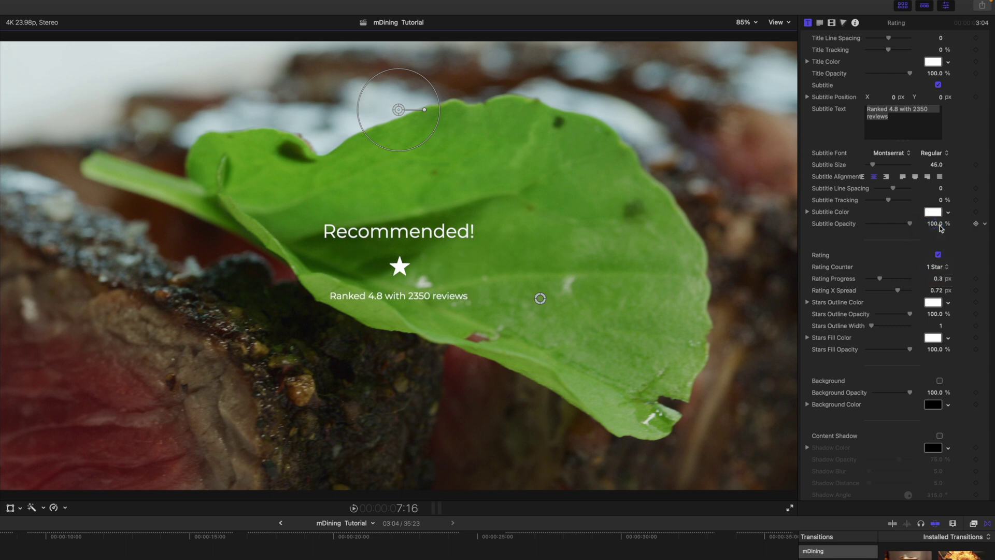
click(937, 267)
click(939, 322)
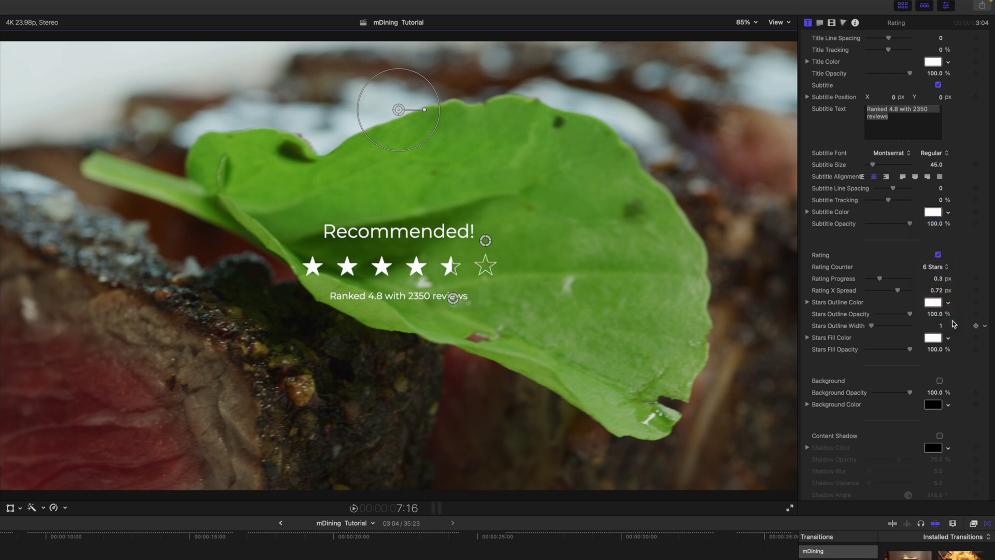
click(944, 267)
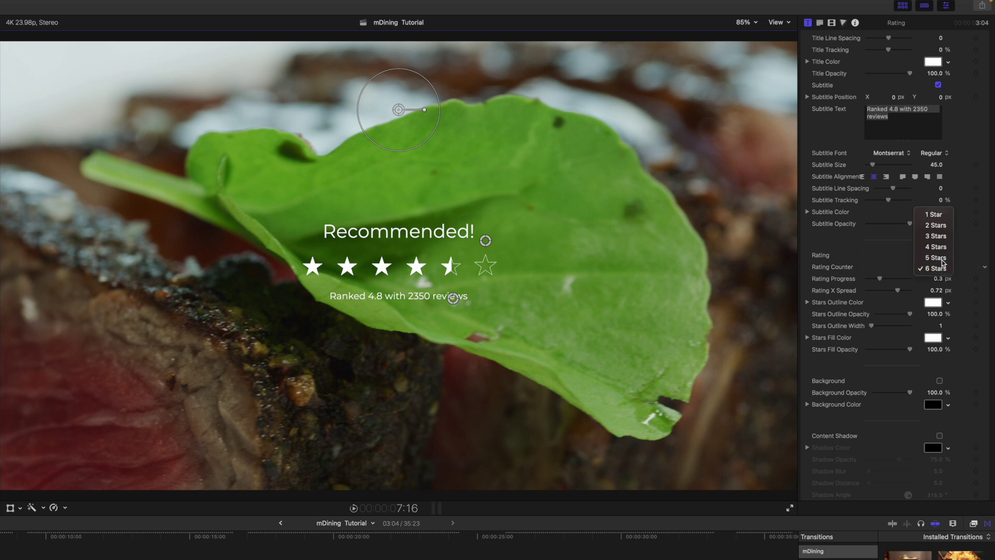
click(937, 257)
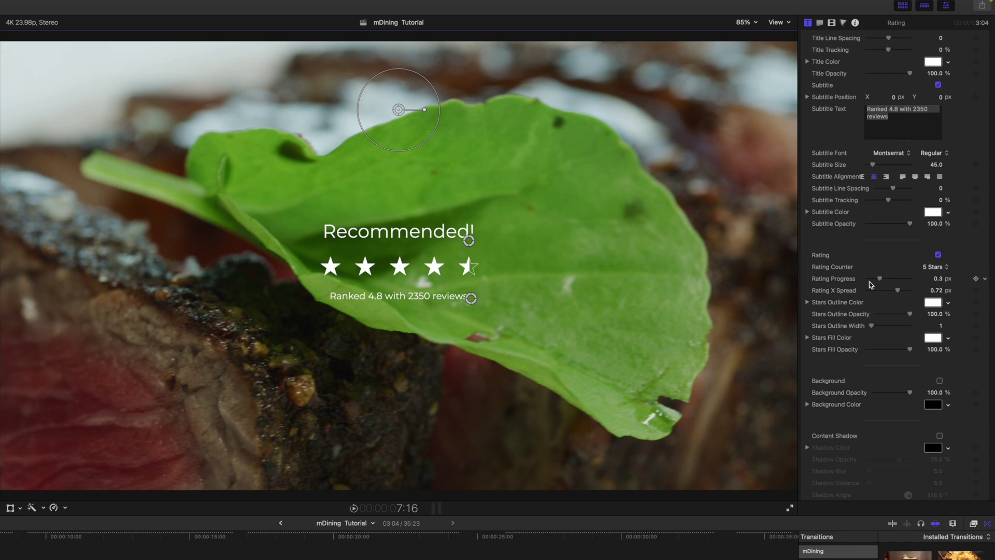
drag(881, 280, 881, 282)
- Try the Rating title's background at about 45.7% opacity and switch the background off again
scroll(852, 290, down, 1)
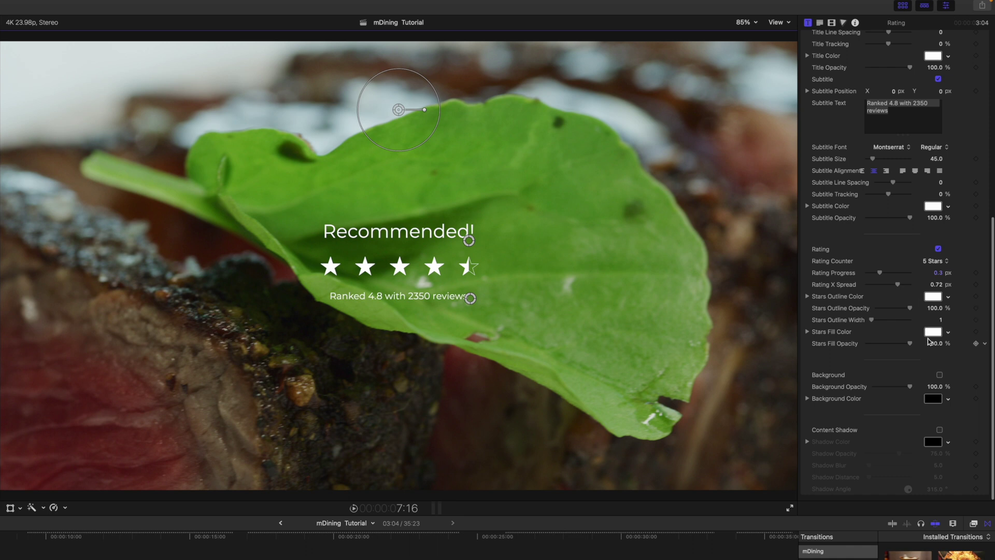
click(940, 375)
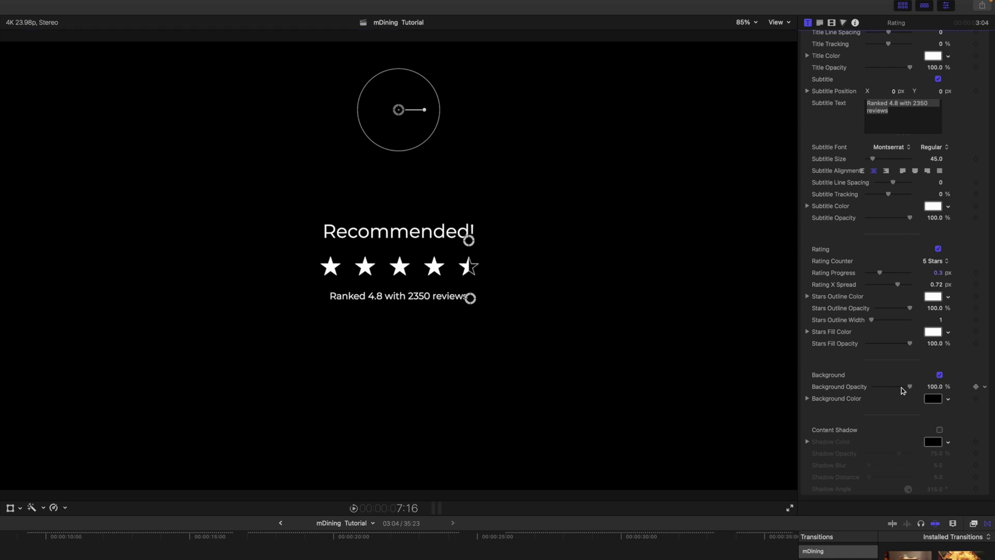
drag(910, 388, 890, 389)
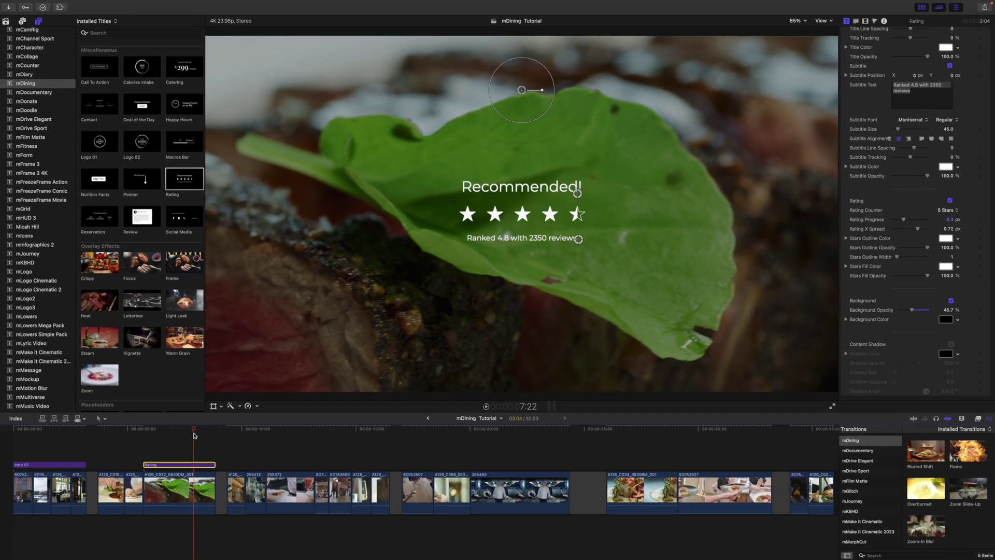
click(941, 368)
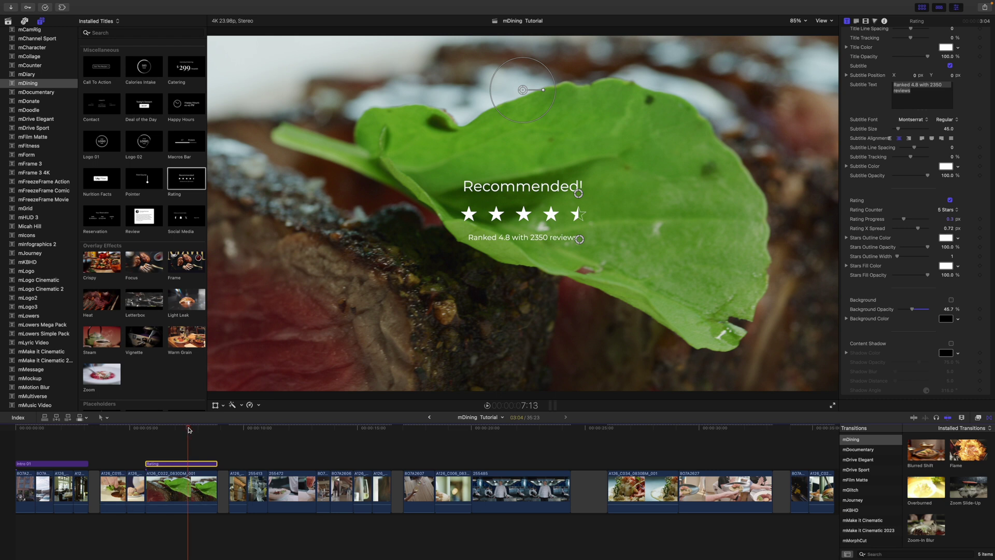
- With the playhead at 9:17, place the Steam overlay effect above the pan-frying clip and shorten it to 19 frames, matching the clip's end
click(218, 430)
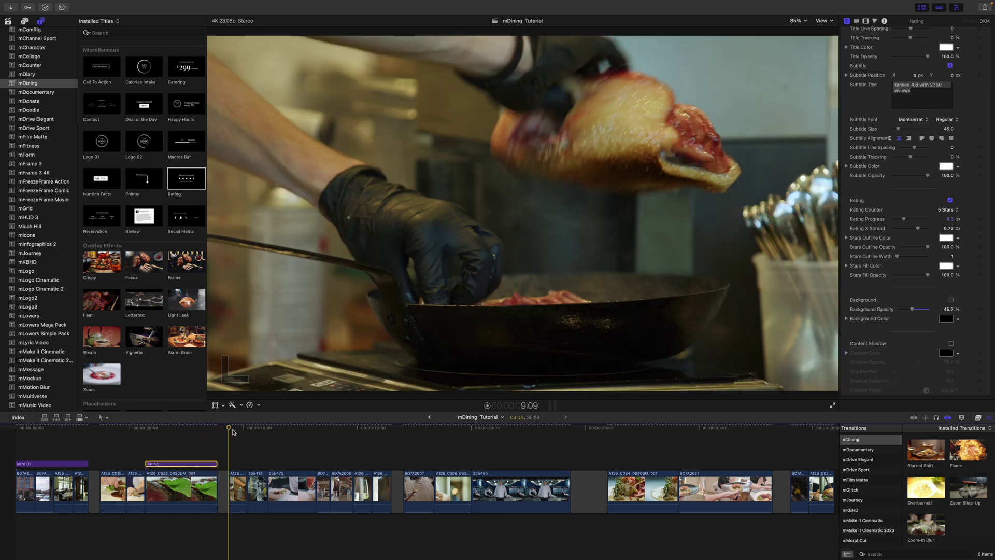
scroll(181, 355, down, 3)
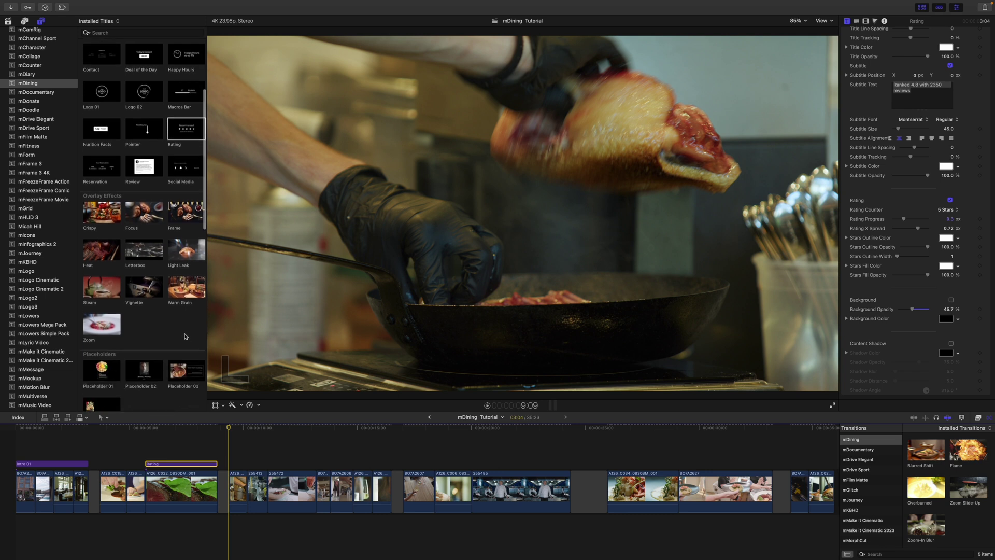
scroll(198, 321, down, 4)
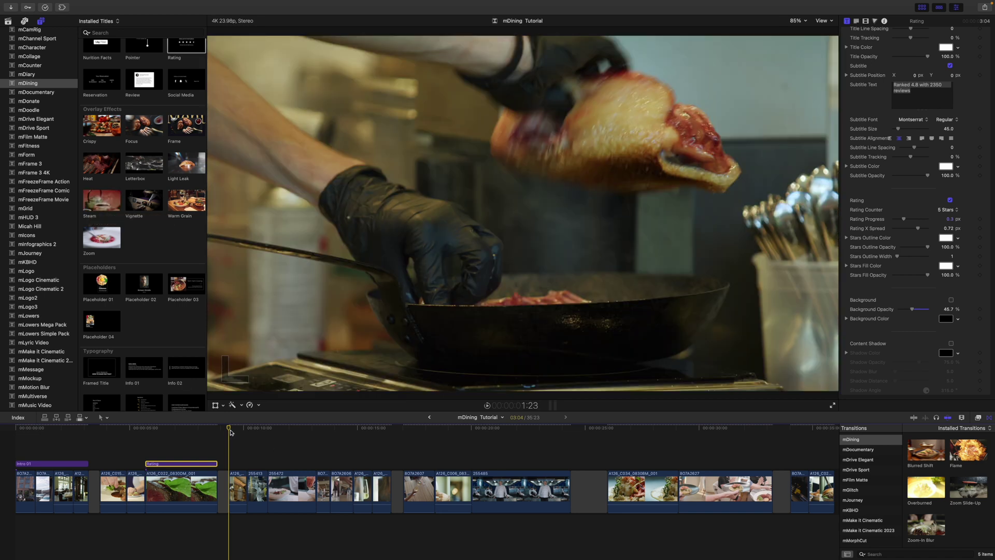
drag(231, 432, 238, 433)
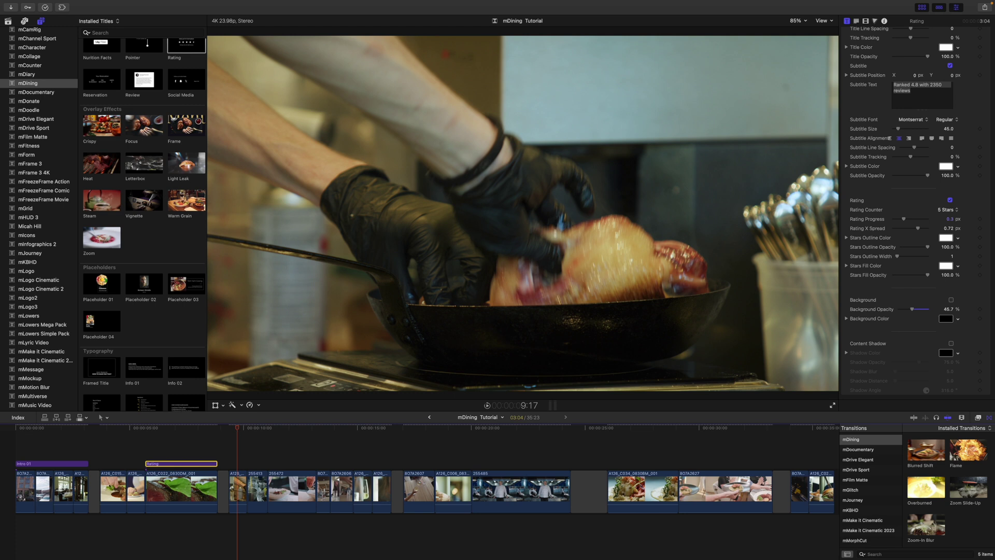
drag(105, 208, 233, 452)
click(271, 465)
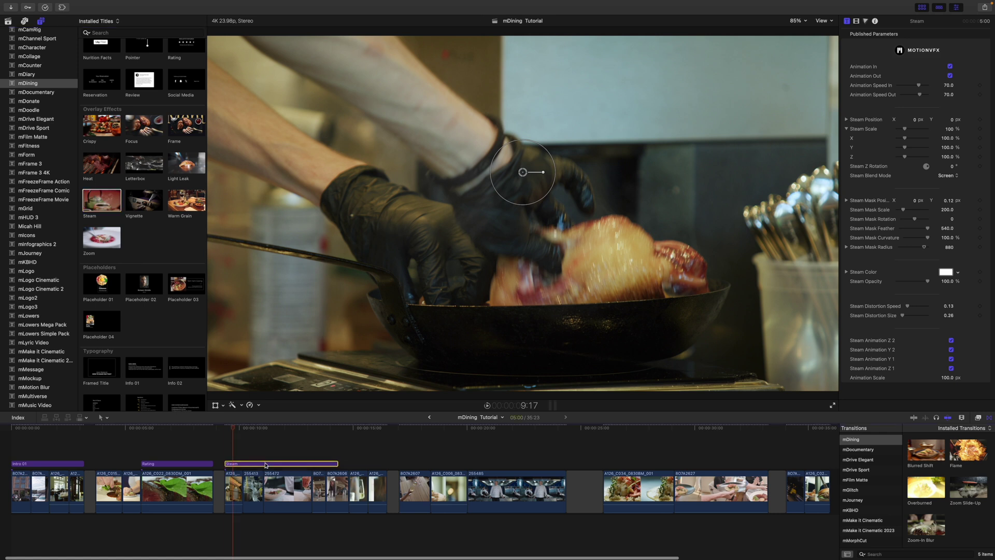
drag(336, 463, 241, 463)
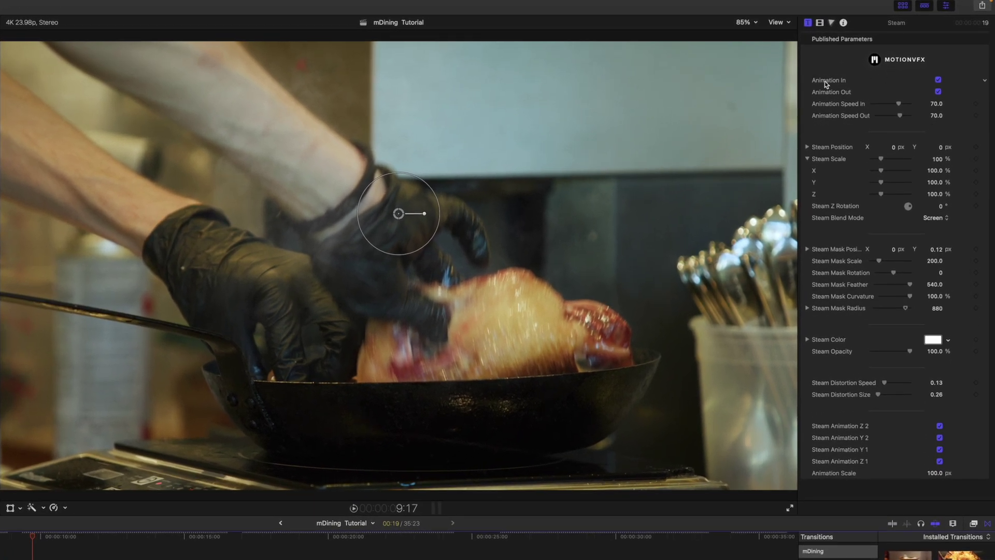
- Turn off the Steam effect's in and out animations and fit its mask over the pan at X 0.07, Y 0.01, scale 158
click(938, 80)
drag(400, 215, 430, 264)
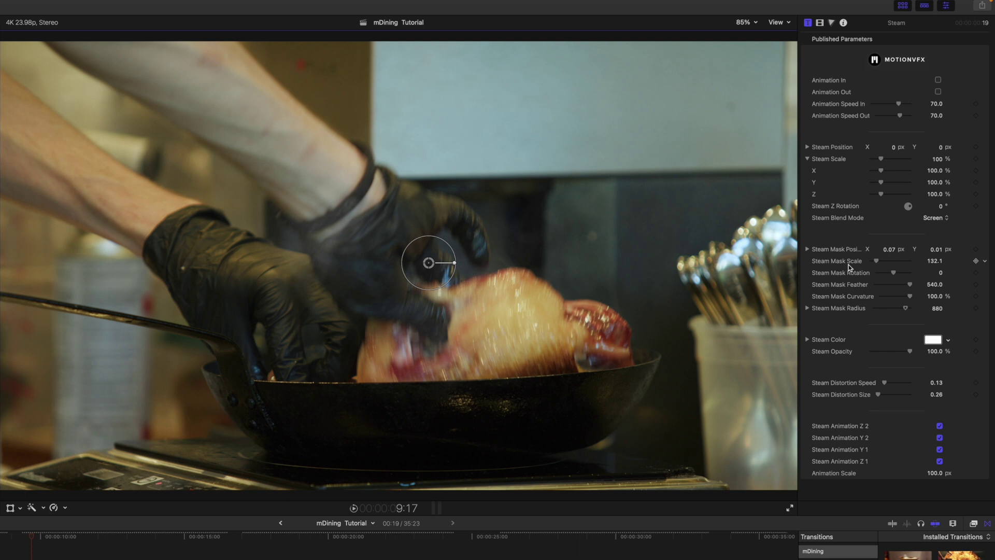
drag(876, 263, 877, 263)
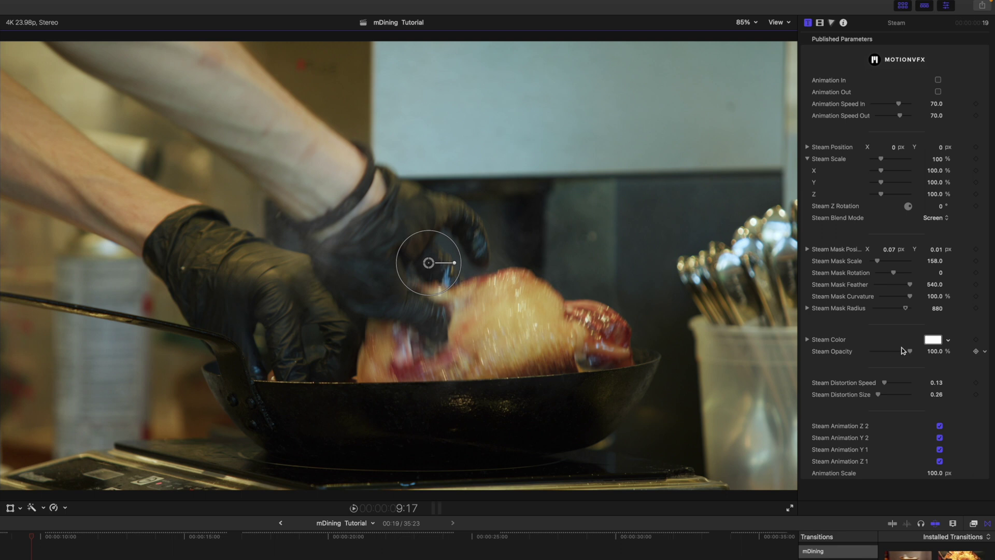
- Tint the steam with a color sampled from the dark background above the meat, brightened to a pale green
click(937, 342)
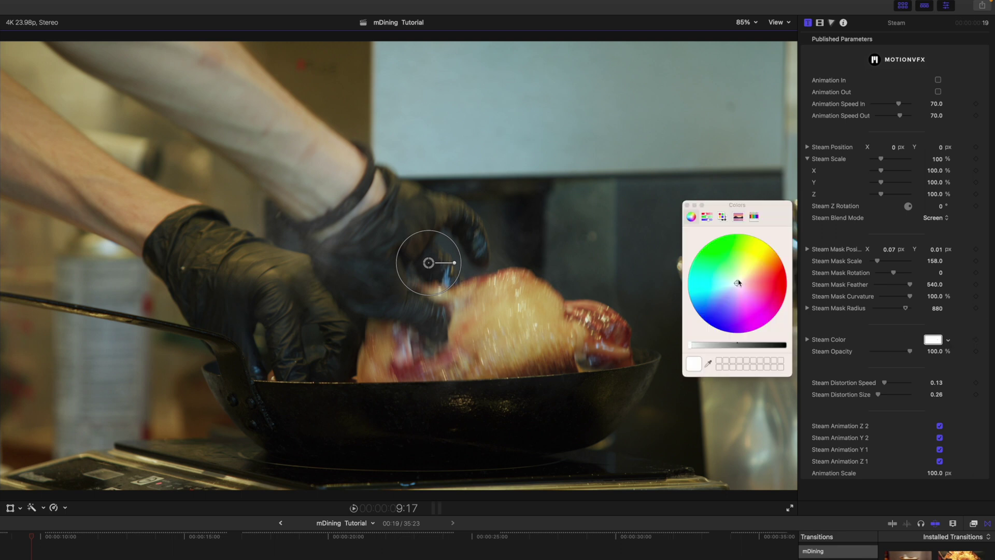
drag(740, 282, 744, 279)
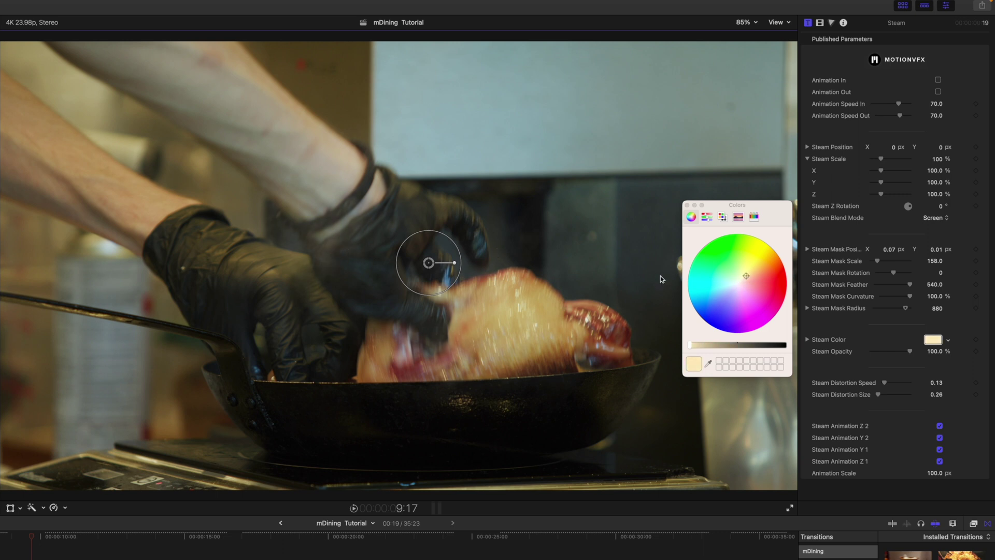
click(708, 363)
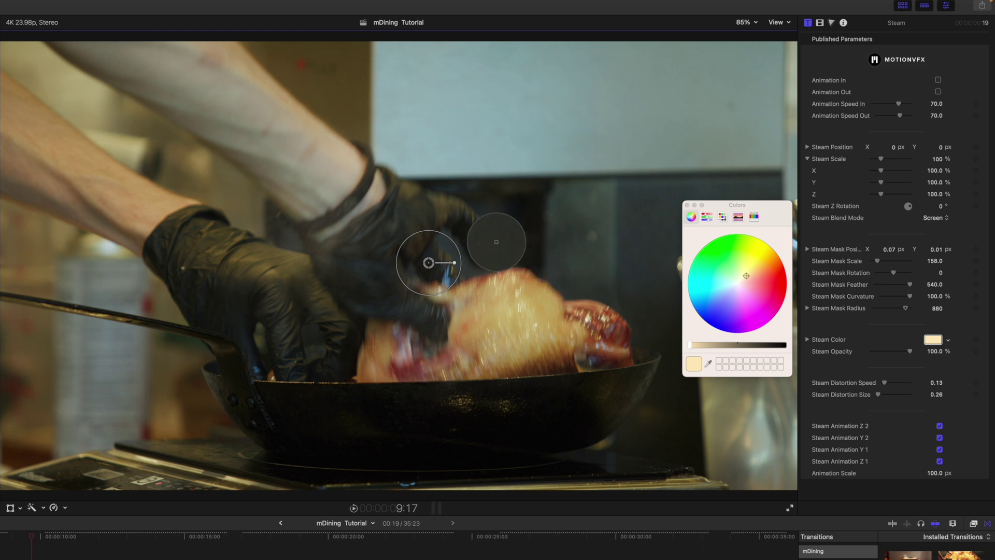
click(495, 247)
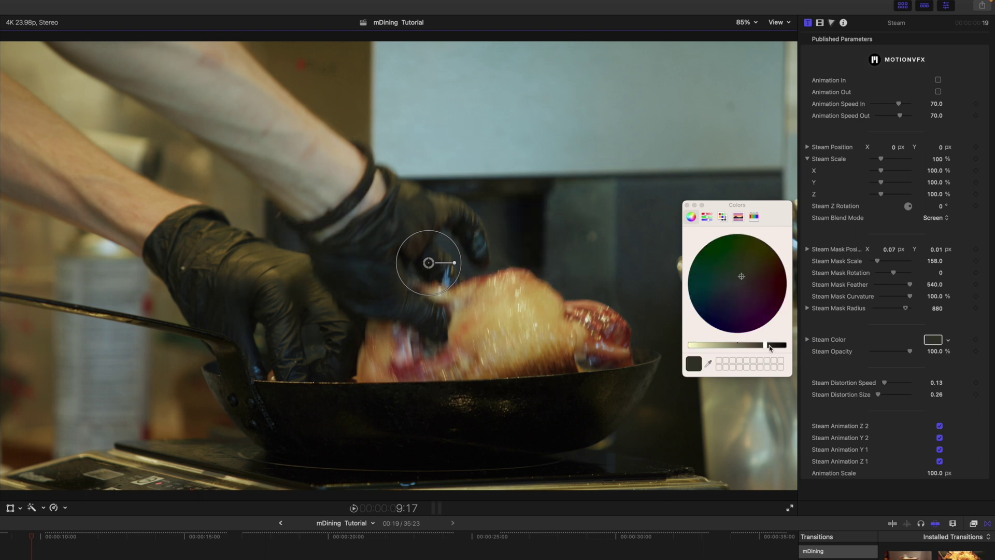
drag(768, 348, 714, 348)
- Move the mask of the second Steam effect, over the following clip, to X 0.04, Y 0.32 and close the color picker
mouse_move(421, 265)
mouse_down()
mouse_move(518, 266)
mouse_move(208, 268)
mouse_move(136, 285)
mouse_move(394, 267)
mouse_move(102, 283)
mouse_move(332, 248)
mouse_move(438, 262)
mouse_move(413, 253)
mouse_up()
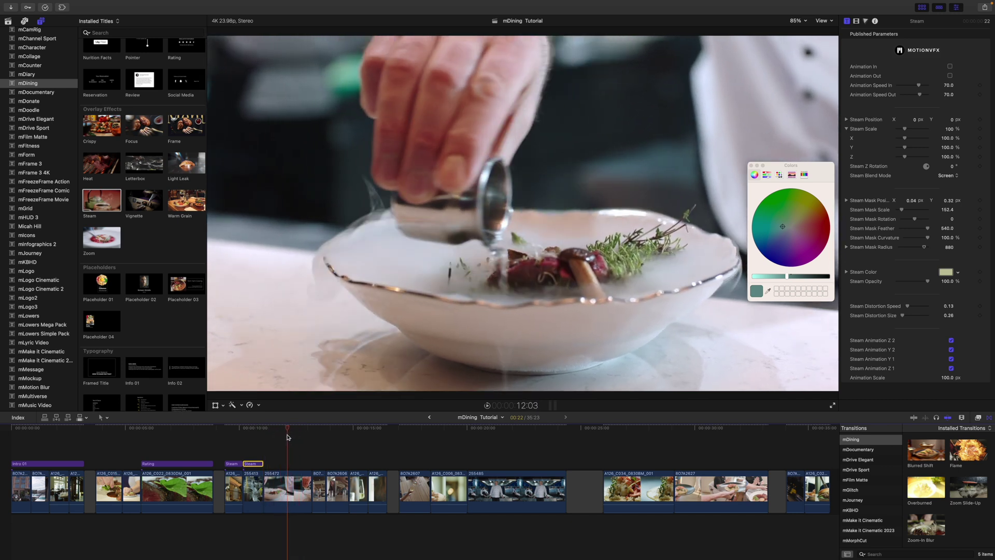
click(752, 165)
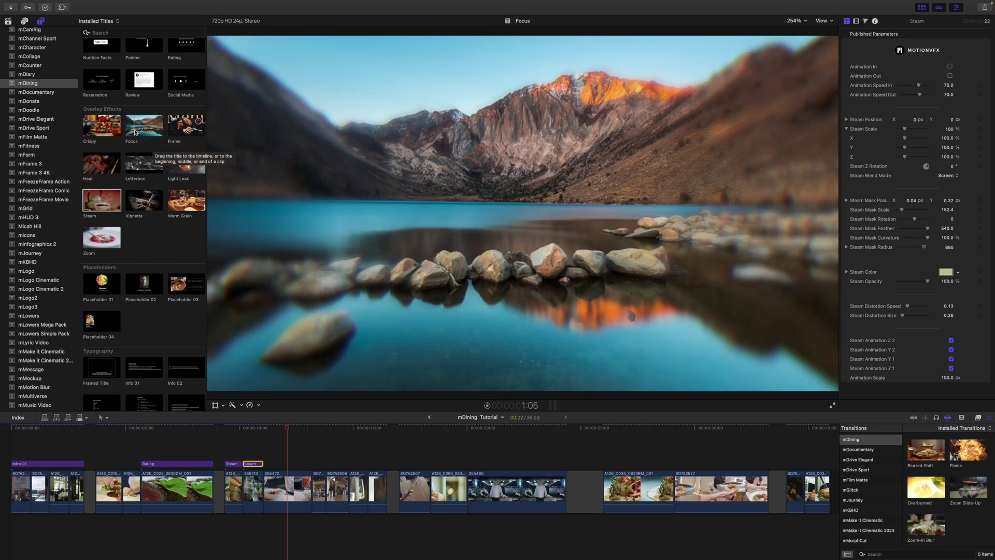
- Place the Focus overlay effect above the plating clip 255472, shorten it to 2:03 to match the clip, and park the playhead at 11:22
drag(135, 132, 268, 449)
click(330, 462)
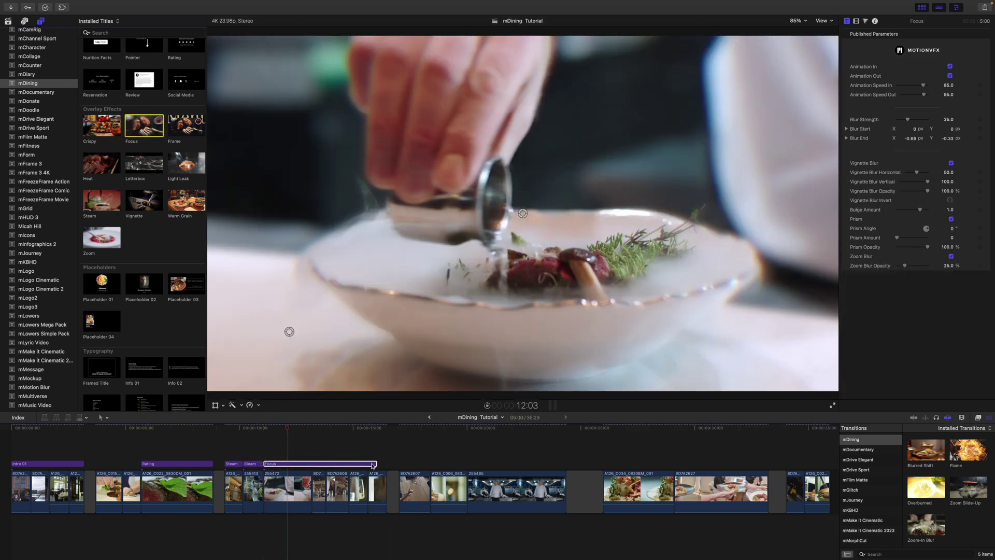
drag(376, 463, 310, 463)
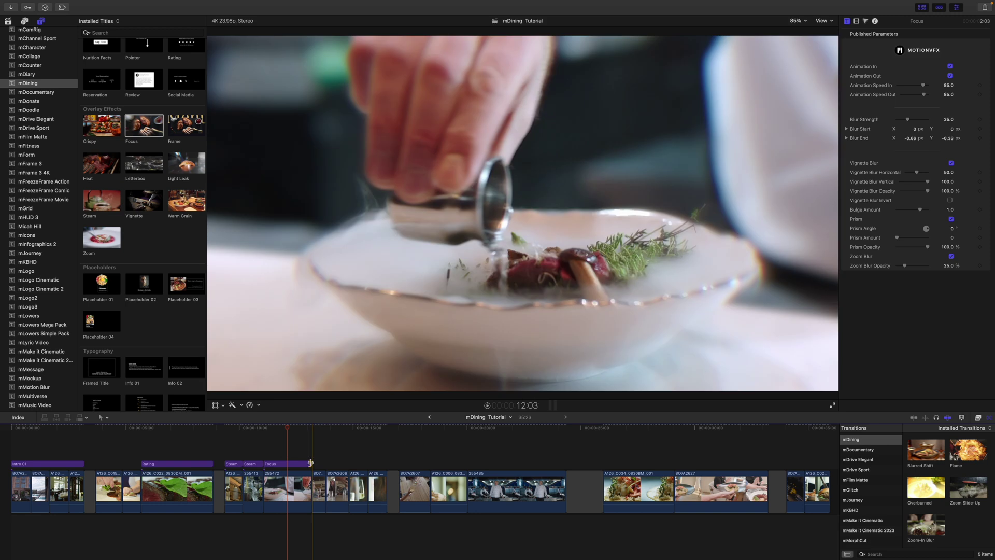
click(289, 450)
click(284, 463)
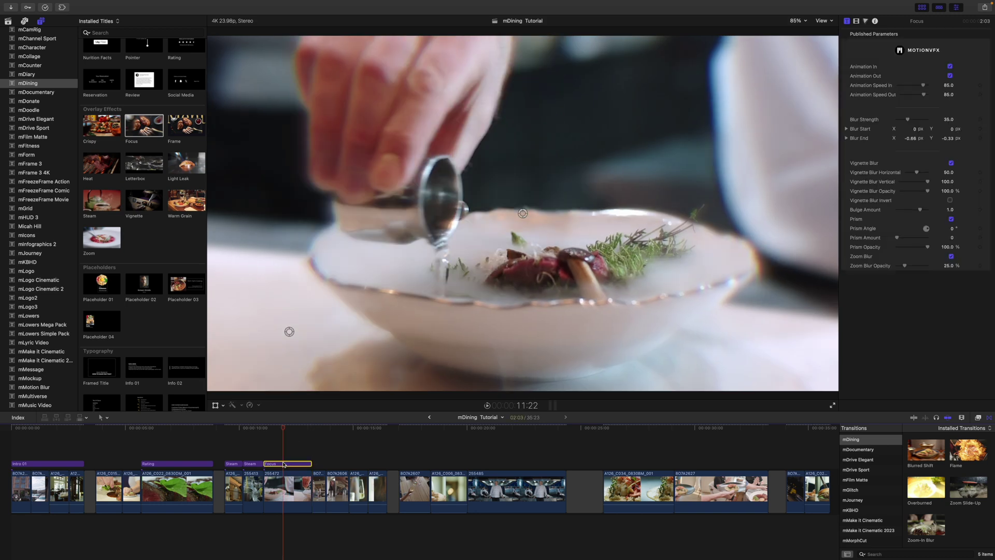
- Set the Focus blur's start to X -0.02, Y -0.04 and its end to X -0.84, Y -0.35, and raise the blur strength to 96.88
drag(524, 220, 501, 137)
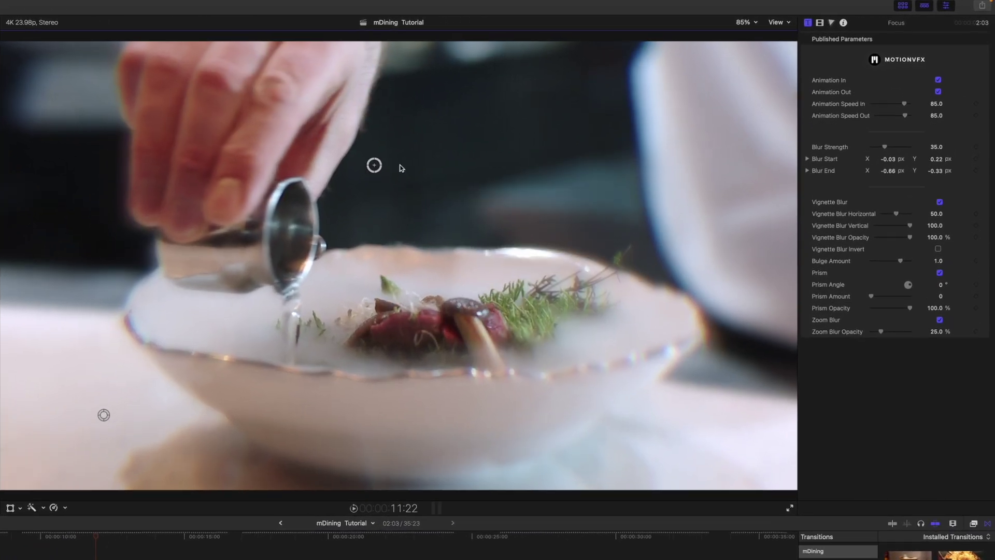
drag(375, 165, 390, 282)
drag(100, 419, 24, 428)
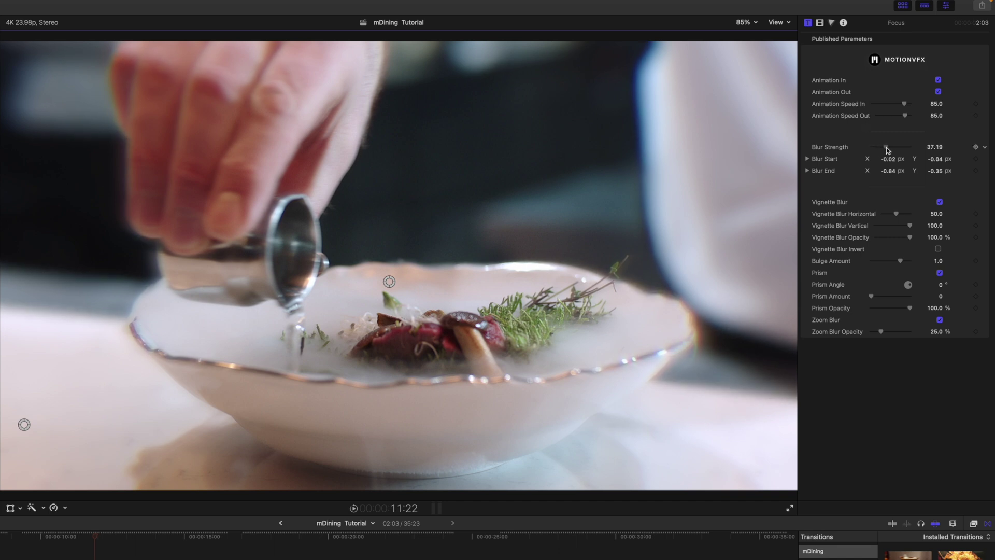
drag(877, 149, 908, 151)
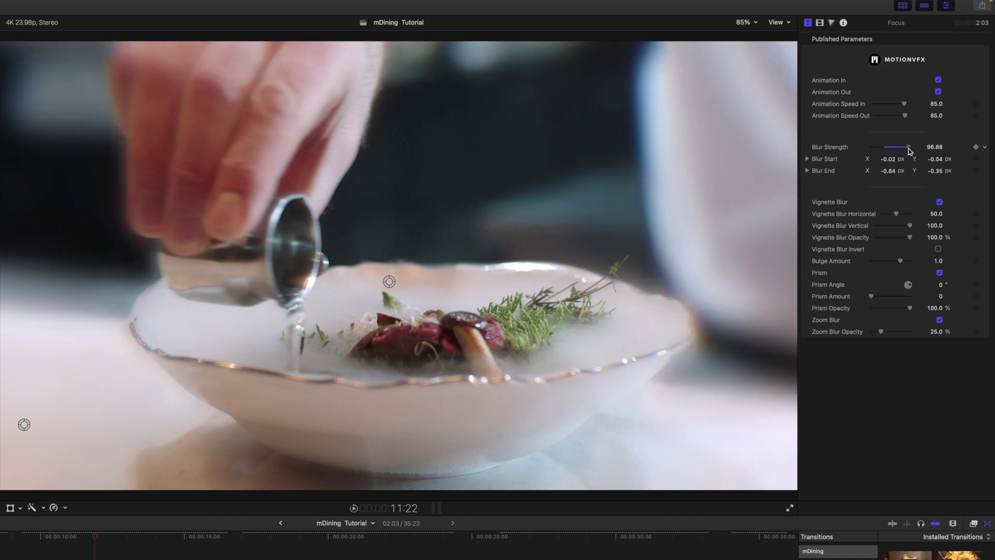
- Move the Focus blur's start to X 0.02, Y -0.06 and lower the blur strength to 40.56
drag(380, 276, 415, 291)
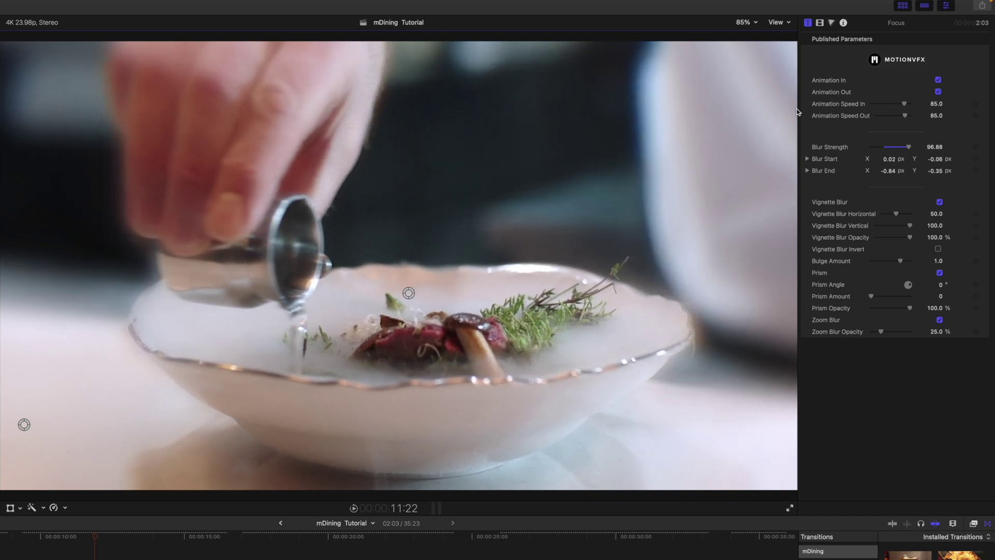
mouse_move(905, 150)
mouse_down()
mouse_move(866, 152)
mouse_move(887, 154)
mouse_up()
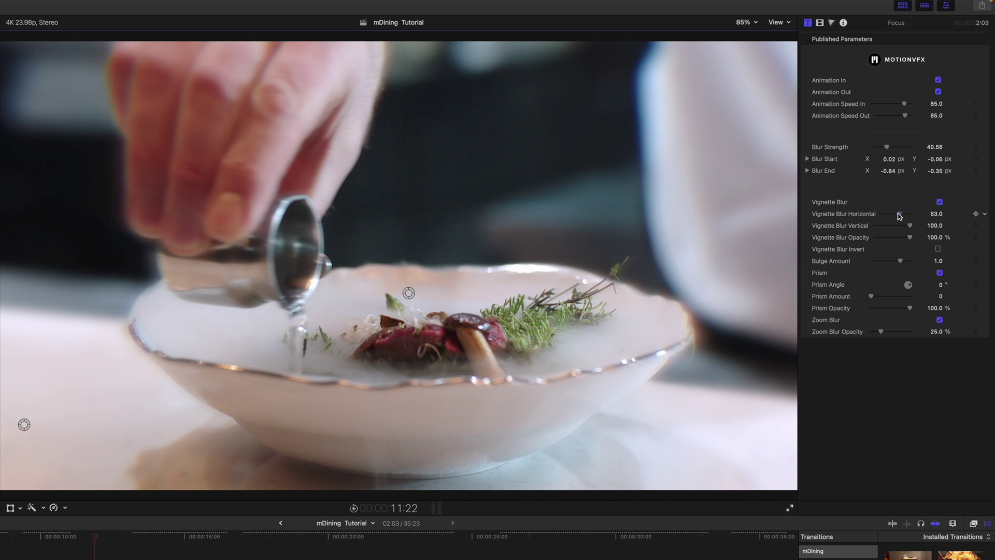
- Try inverting the Focus effect's vignette blur and raising its bulge amount to 1.42
click(939, 249)
click(938, 249)
drag(902, 263, 901, 263)
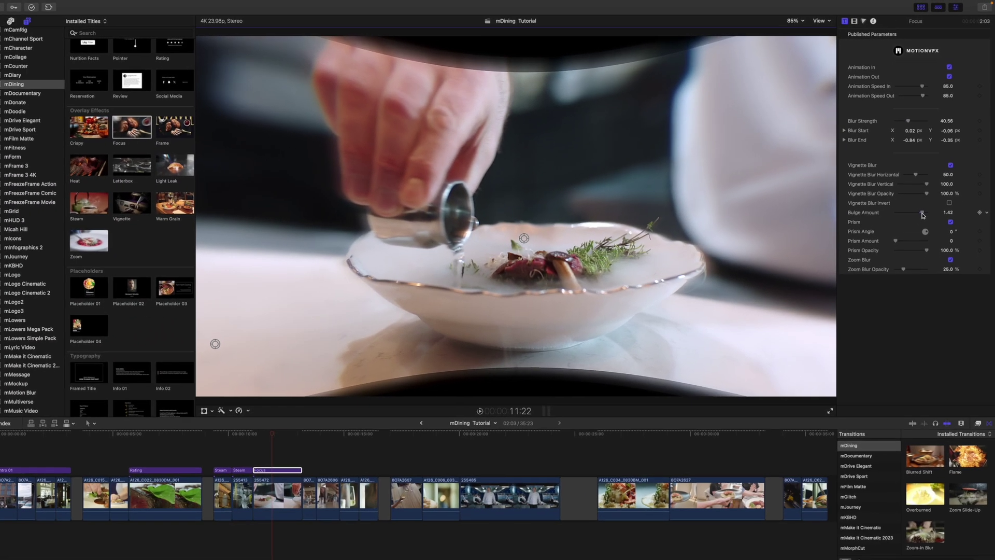
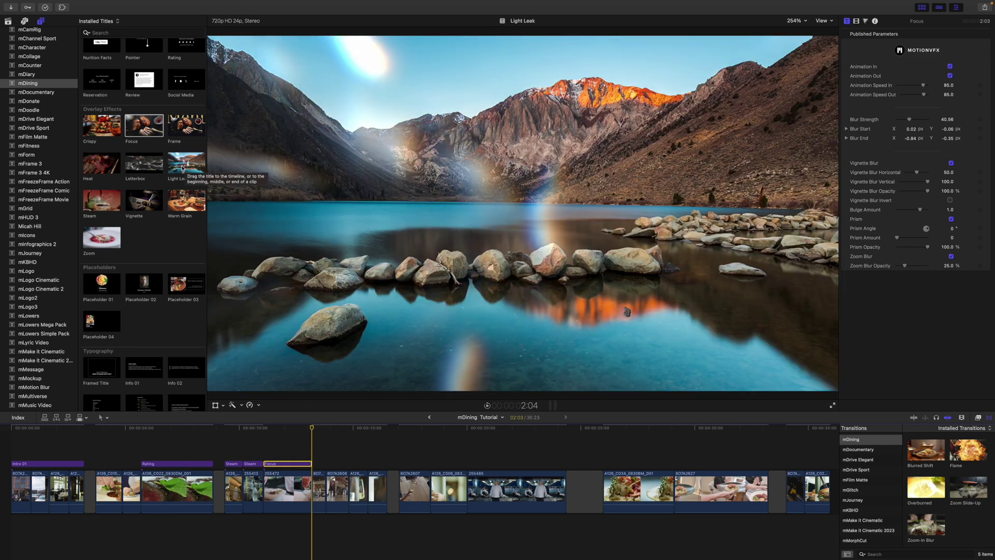
- Place the Light Leak overlay directly after Focus, shorten it to 3:07 to cover the wine clips, and park the playhead at 13:13
drag(184, 167, 377, 436)
drag(425, 463, 386, 464)
click(320, 432)
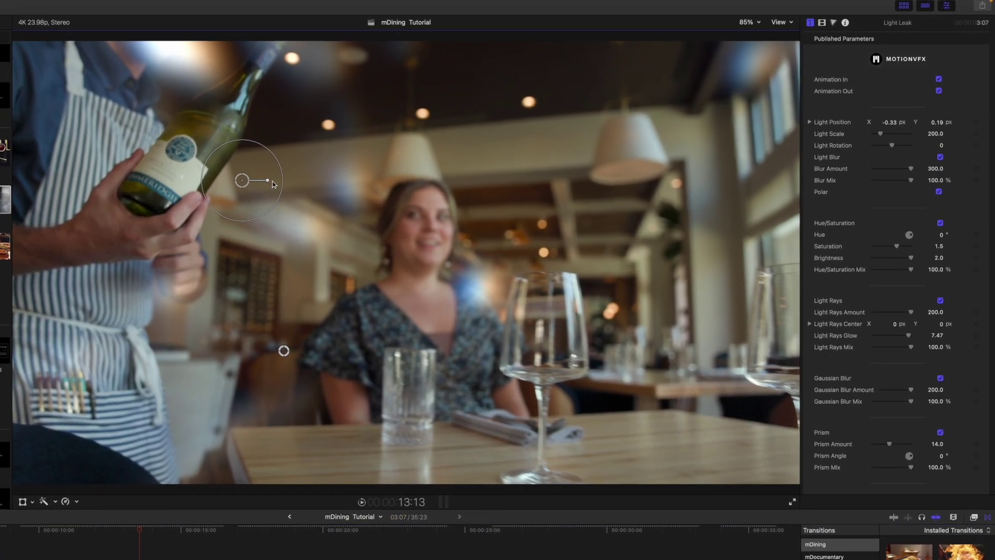
- Set the light leak's position to X 0.82, Y -0.05, scale to 151.6, rotation to 0.1, and light rays center to X 0.45, Y 0.22
drag(411, 156, 544, 147)
drag(424, 180, 516, 163)
drag(563, 314, 701, 76)
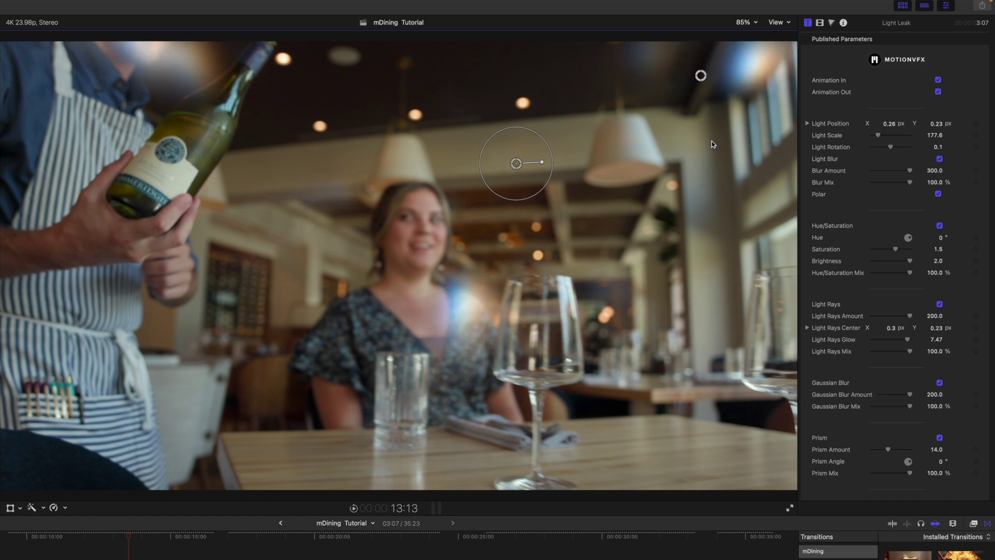
drag(701, 76, 776, 83)
drag(517, 164, 776, 306)
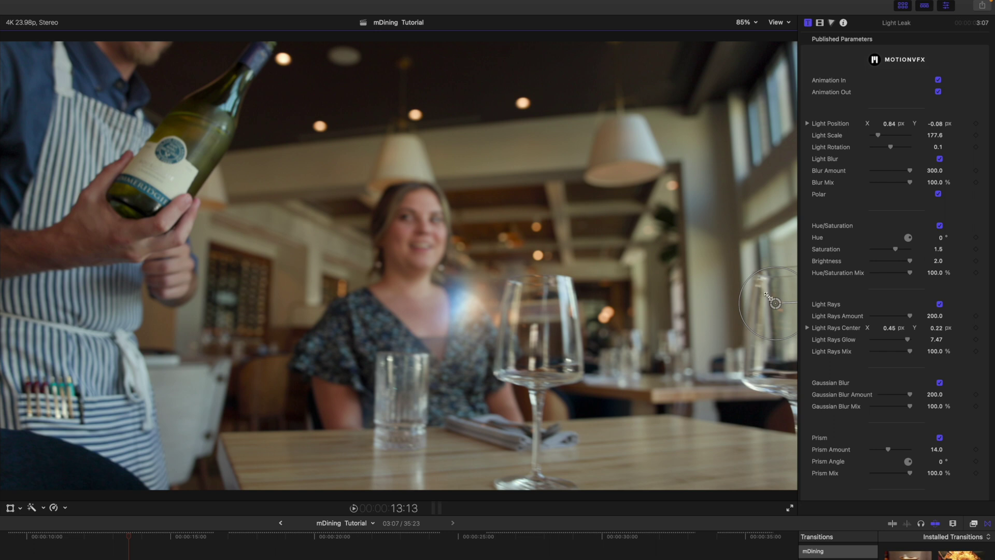
drag(772, 269, 769, 288)
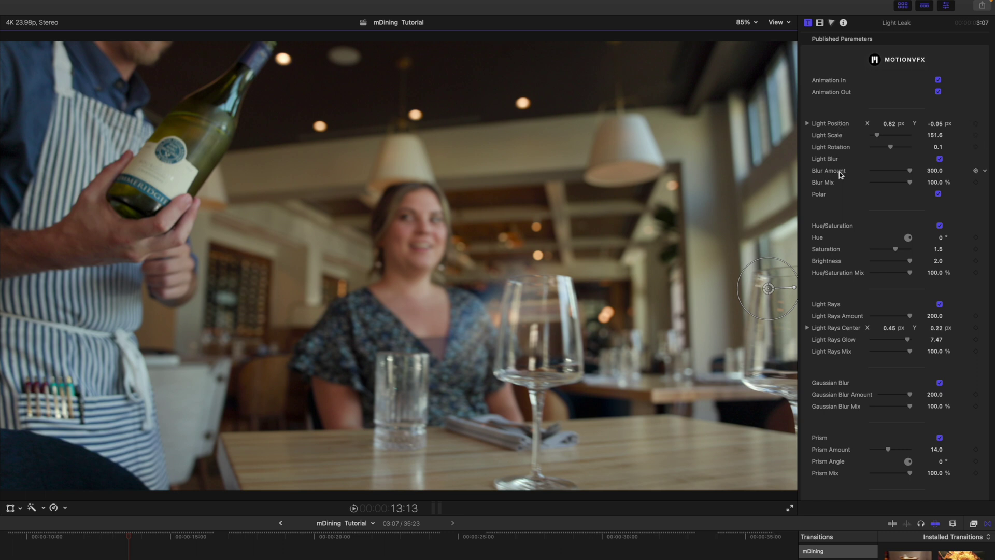
scroll(834, 195, down, 2)
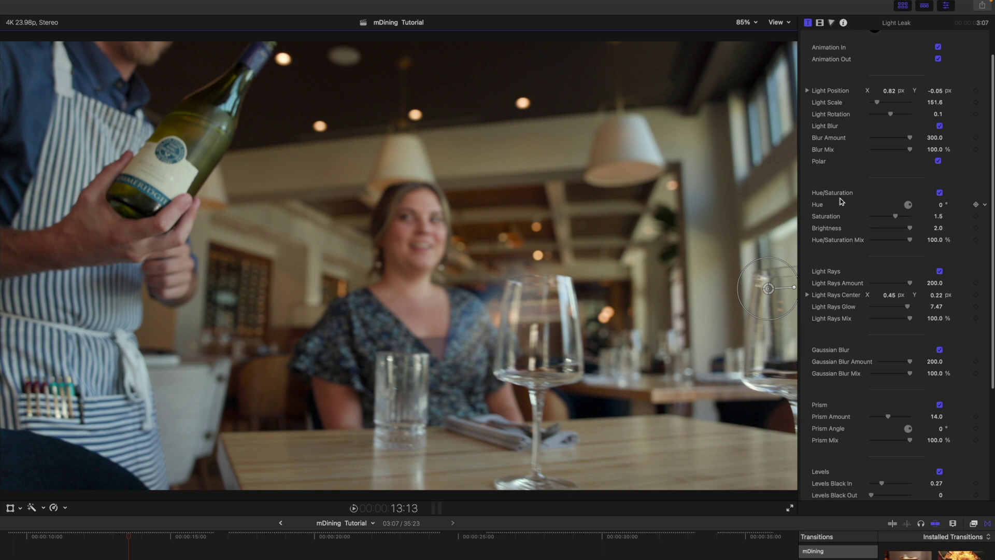
scroll(841, 227, down, 3)
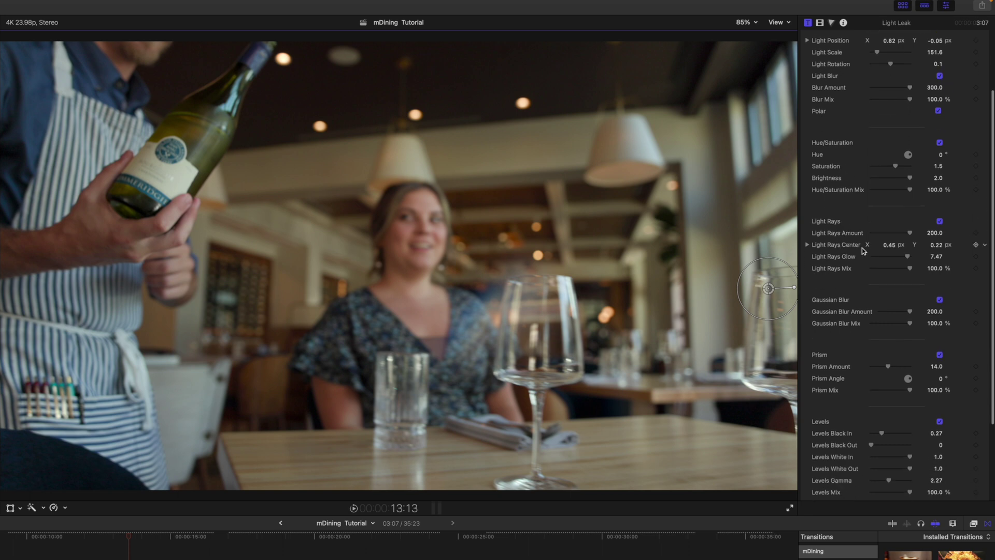
scroll(849, 269, down, 3)
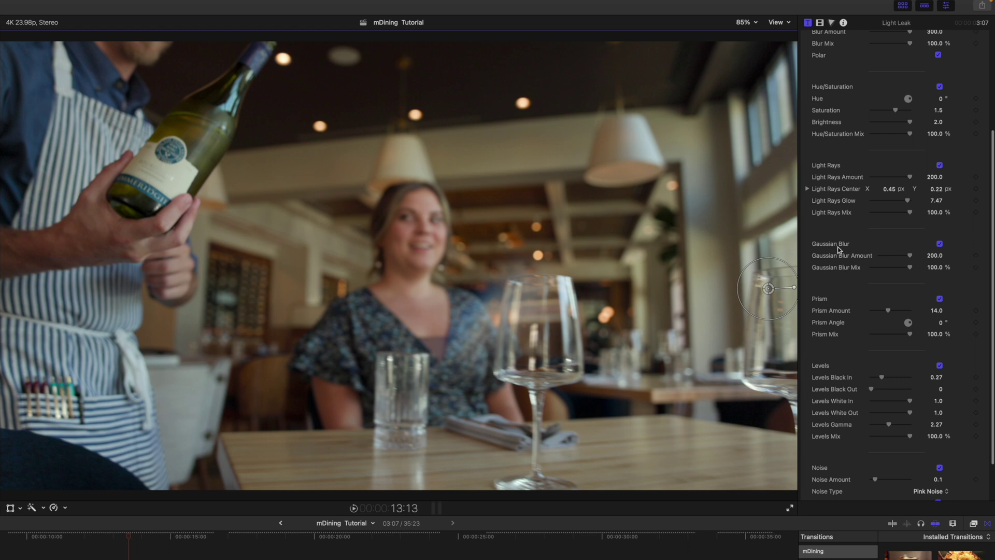
scroll(841, 256, down, 3)
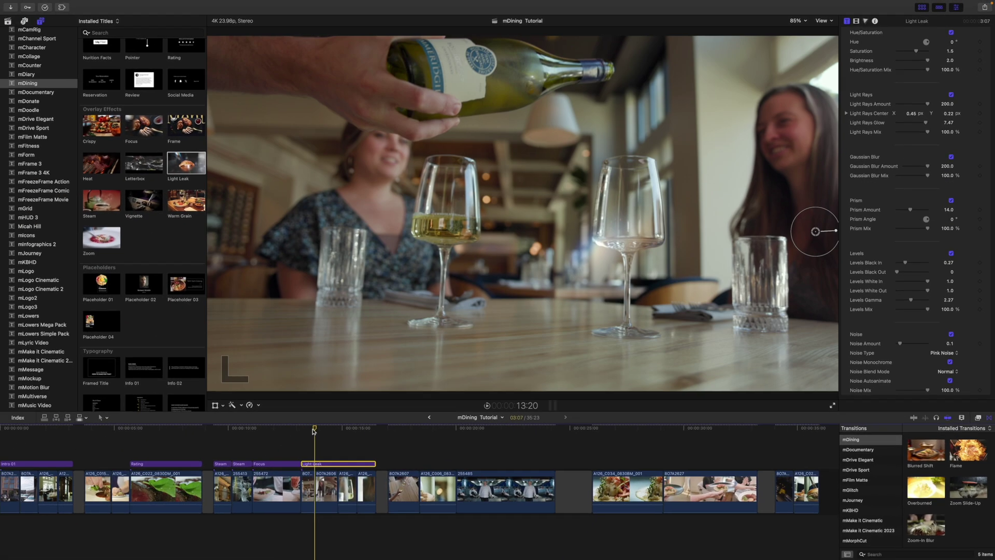
- Split the Light Leak title at the cuts between the wine clips below, making four separate pieces
drag(313, 431, 308, 431)
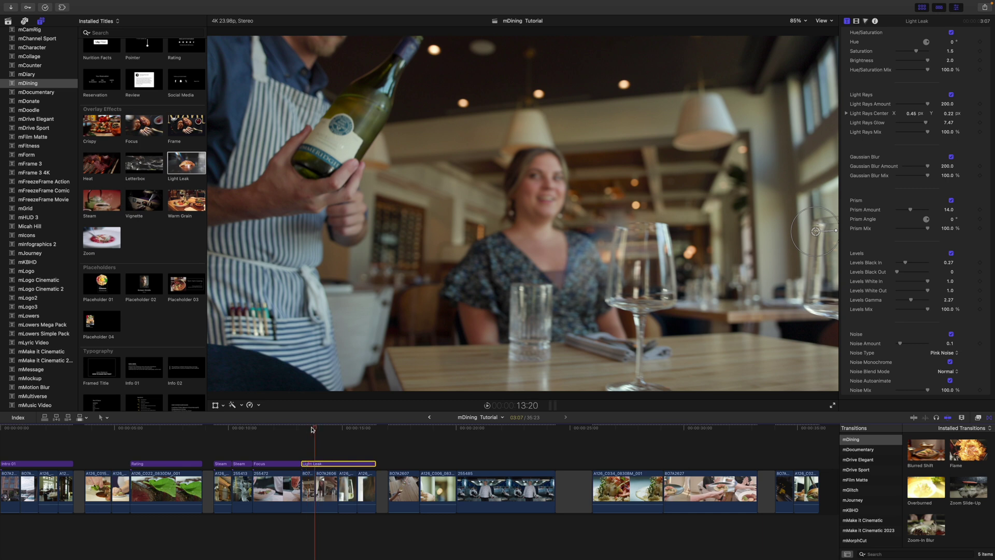
key(b)
click(315, 464)
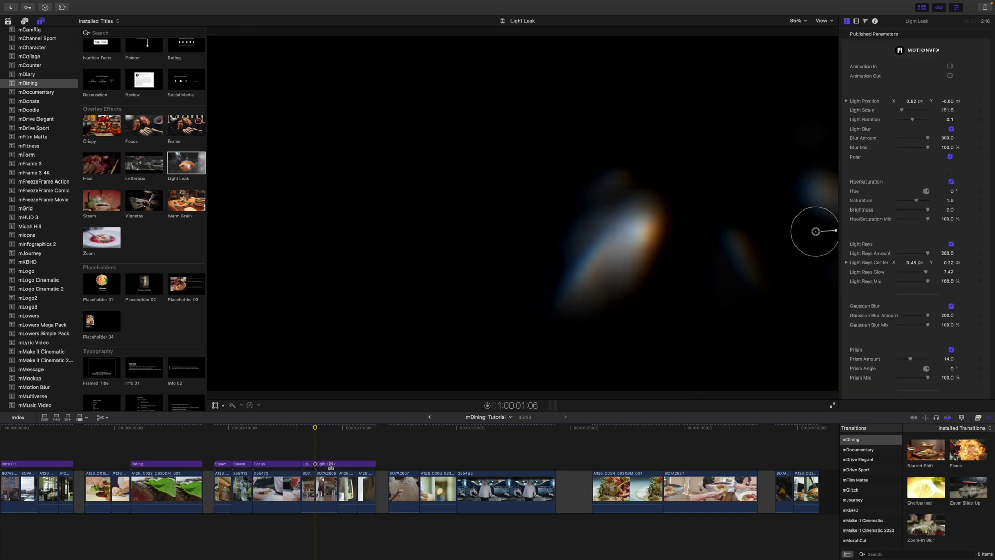
click(338, 465)
click(358, 465)
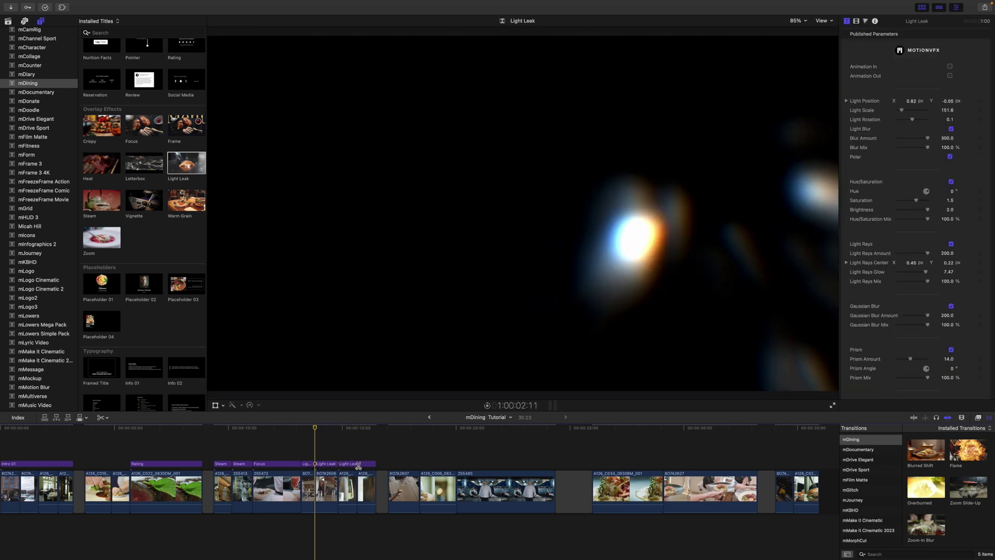
key(a)
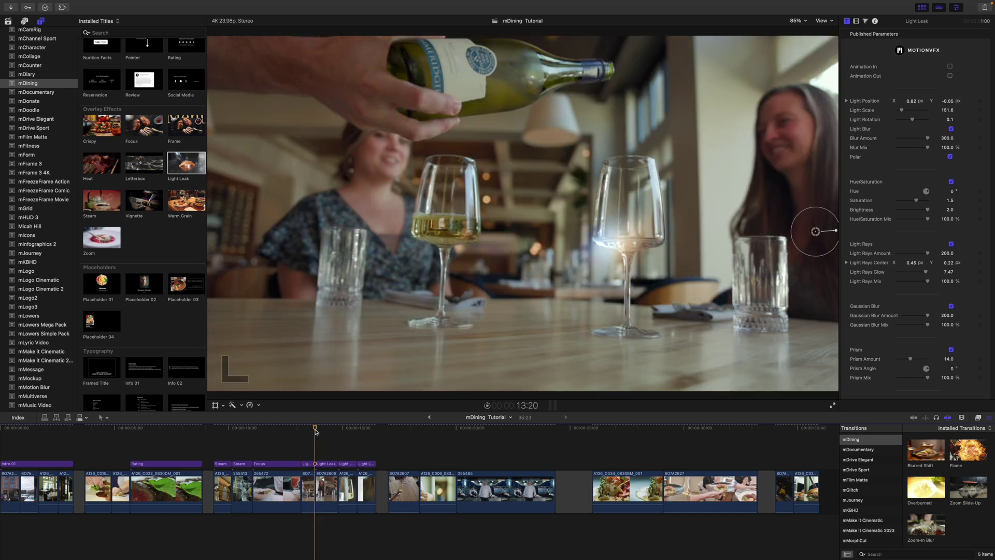
- Set the second Light Leak piece's position to X 0.7, Y 0.12 and its brightness to 1.7
click(326, 465)
drag(816, 231, 769, 179)
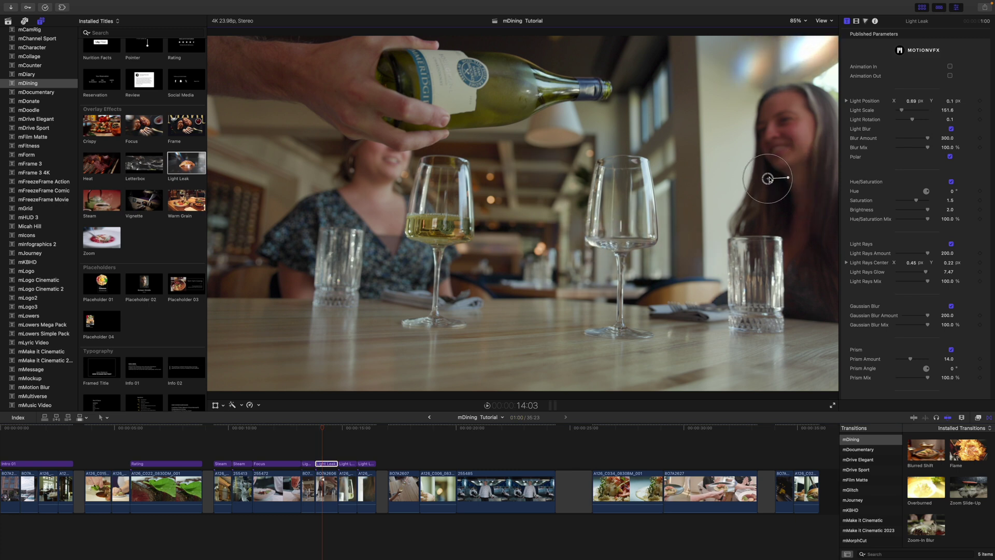
mouse_move(768, 178)
mouse_down()
mouse_move(723, 167)
mouse_move(783, 178)
mouse_up()
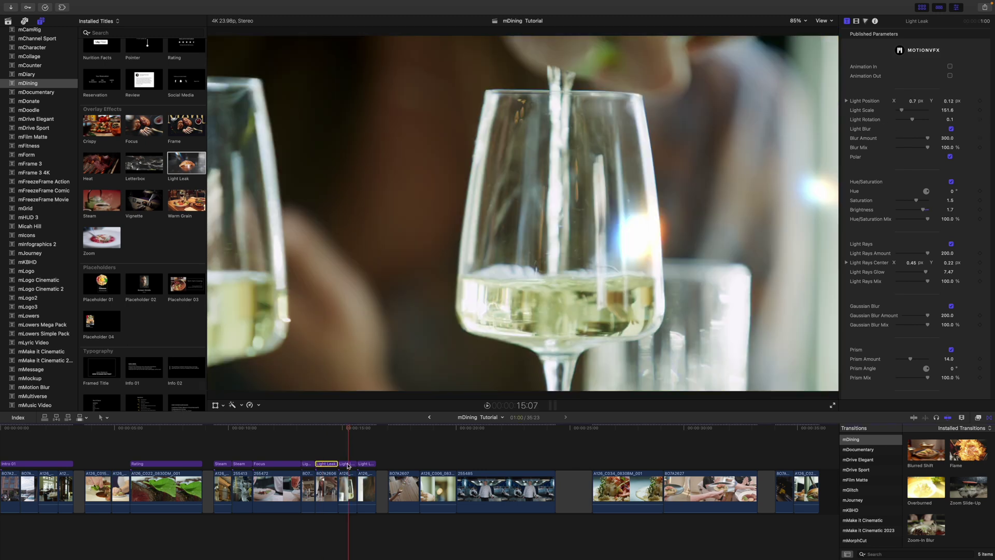
- Set the third Light Leak piece's position to X 0.87, Y 0.46, its scale to 279.5 and its brightness to about 1.61
click(347, 464)
drag(818, 238, 835, 54)
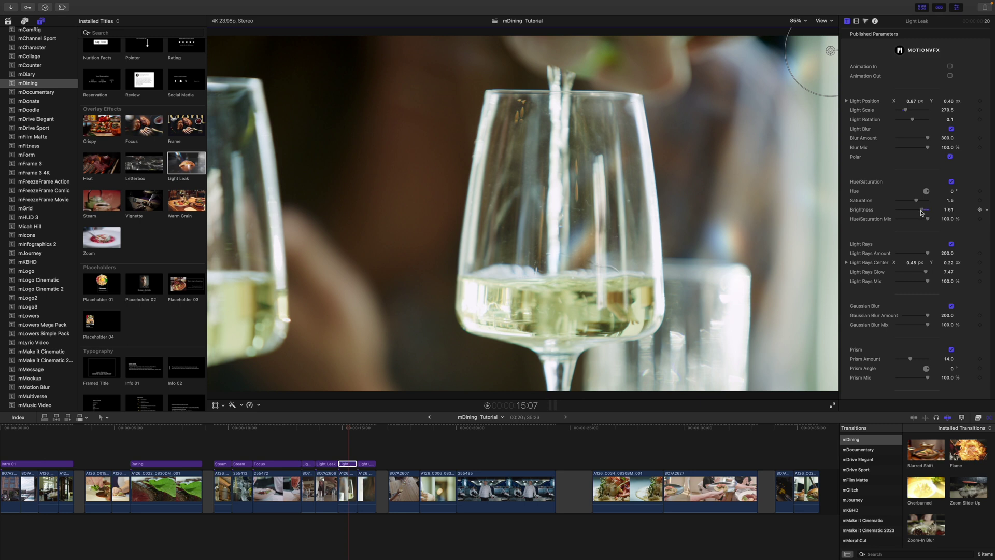
drag(923, 212, 919, 212)
- Move the light of the fourth Light Leak piece to X 0.85, Y 0.43
mouse_move(350, 430)
mouse_down()
mouse_move(310, 438)
mouse_move(360, 440)
mouse_up()
drag(776, 78, 719, 152)
drag(637, 152, 823, 63)
- Add the mDining title Title 01 with a 3:15 duration, starting above the wine-glass clip A128_C006
click(383, 428)
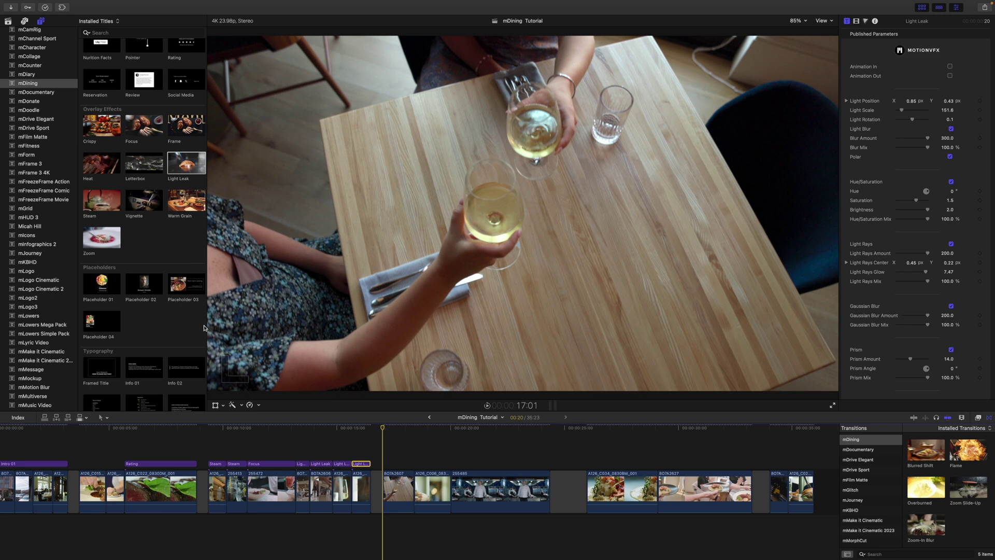
scroll(204, 327, down, 10)
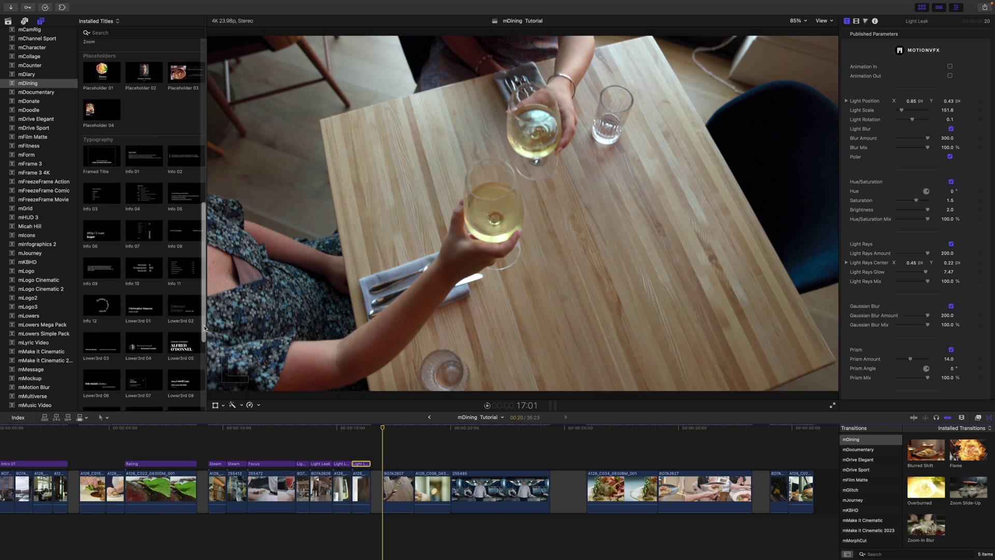
scroll(204, 328, down, 7)
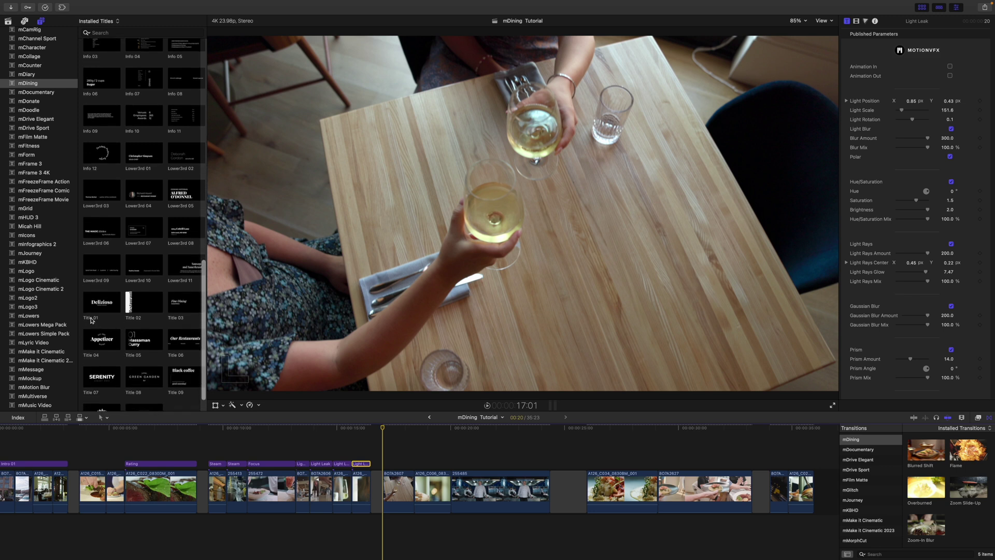
drag(90, 306, 494, 464)
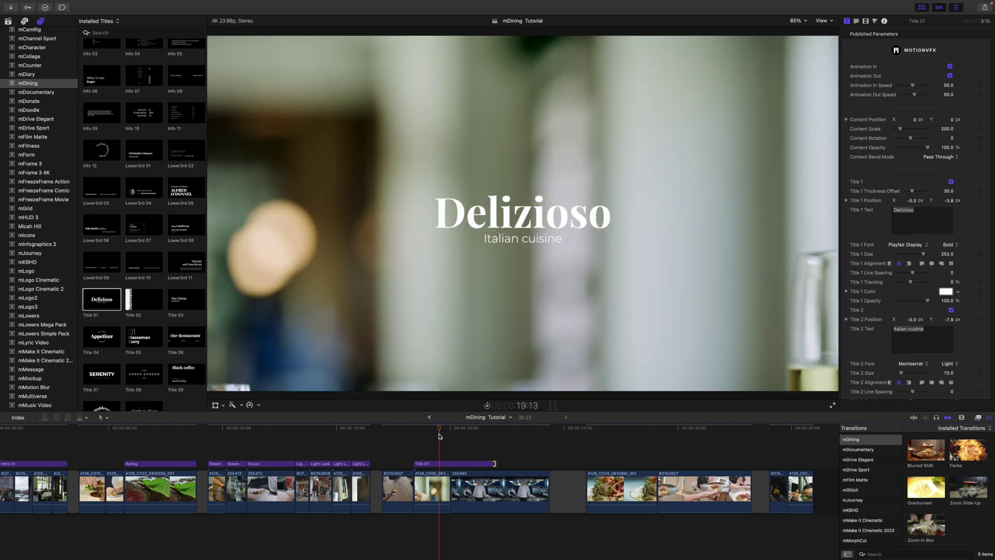
- Change the main text of the Title 01 title to "Fortissimo"
click(429, 464)
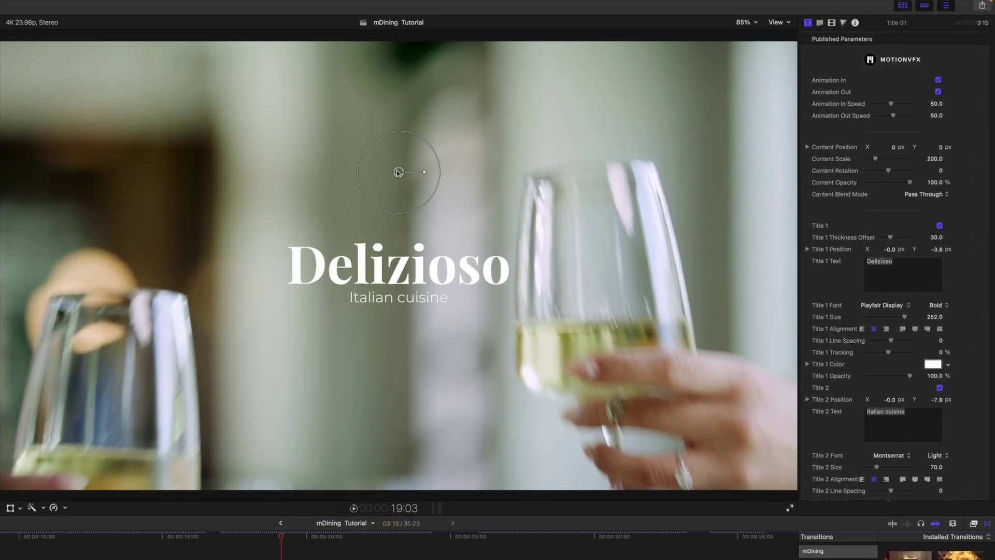
drag(398, 172, 451, 160)
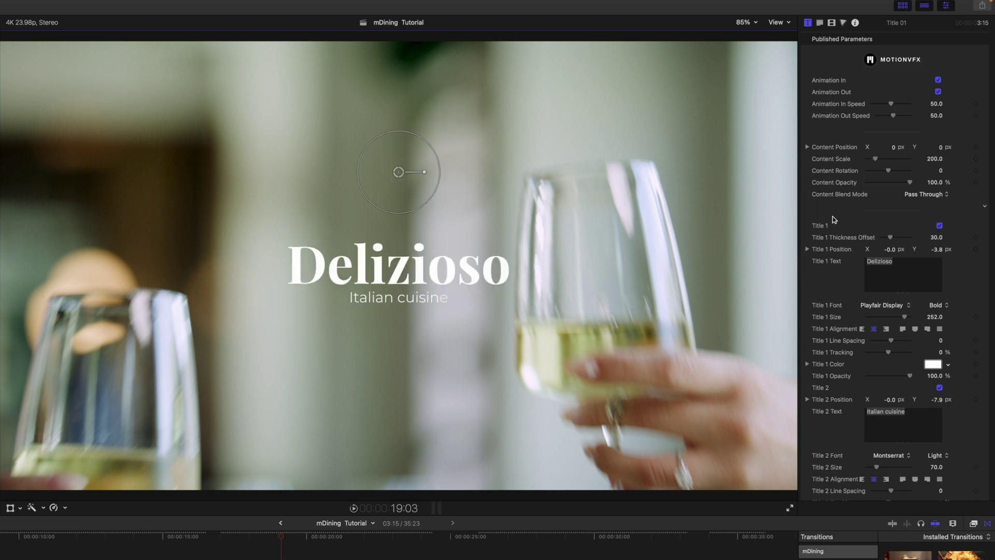
scroll(832, 219, down, 2)
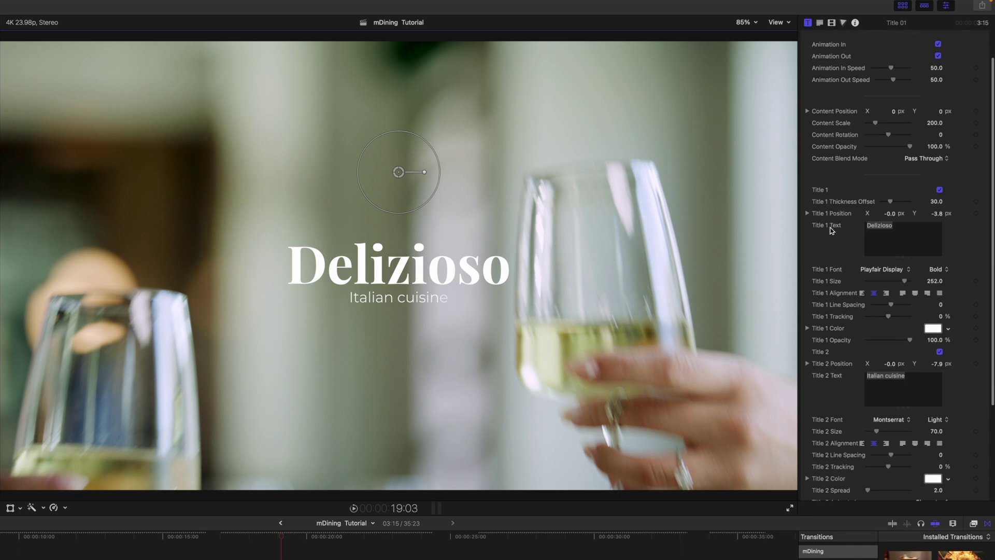
scroll(831, 230, down, 1)
click(905, 218)
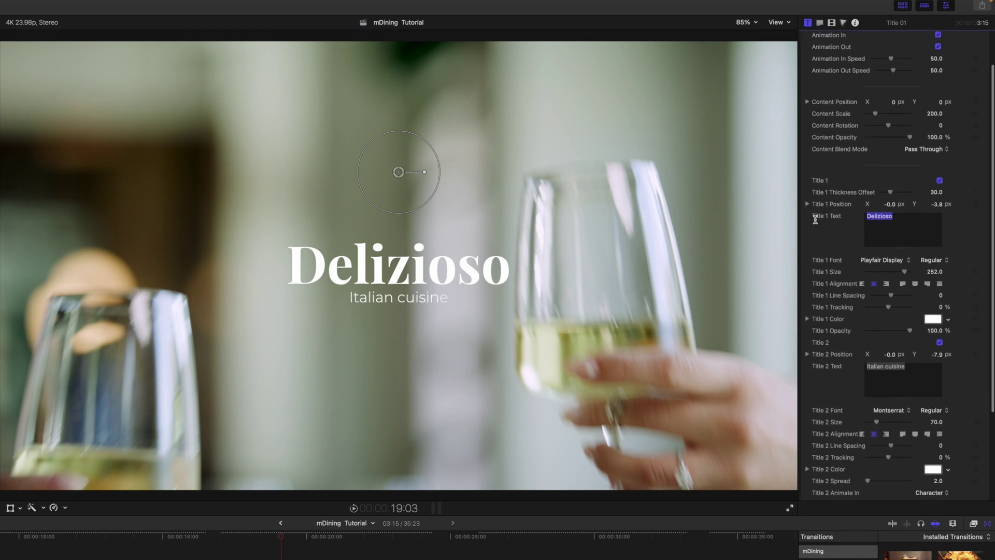
text(Fortissi)
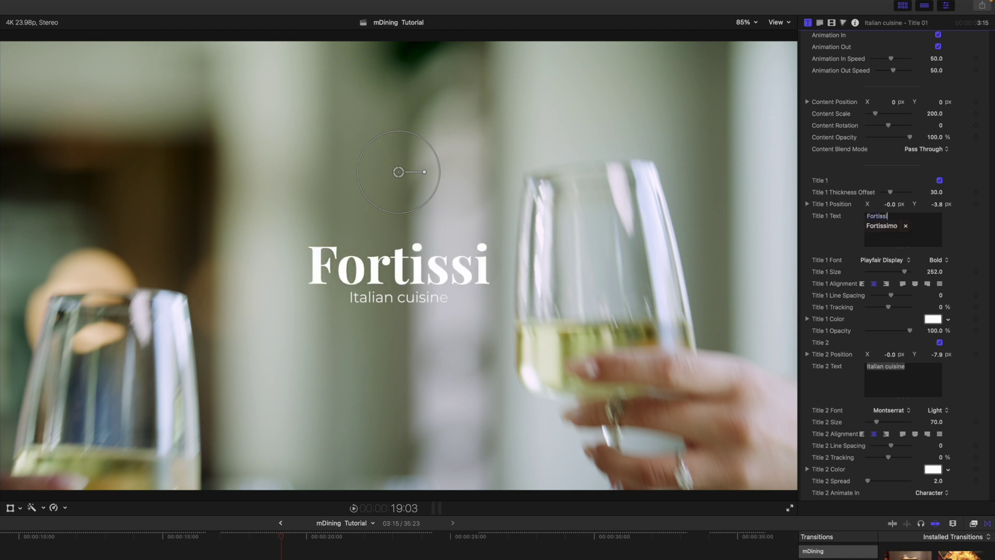
text(mo)
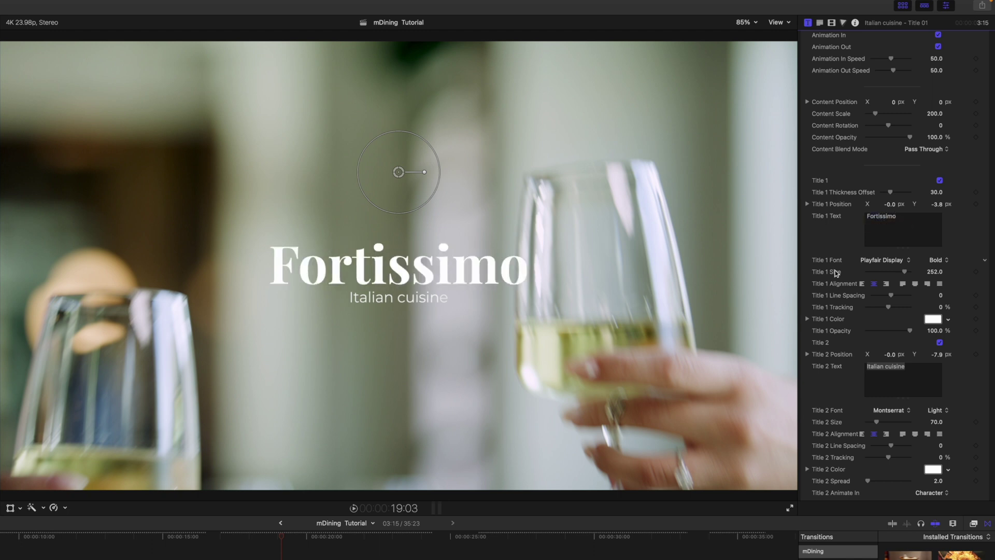
- Change the second line of the title to "Cuts and Cocktails"
scroll(850, 270, down, 2)
scroll(833, 326, down, 3)
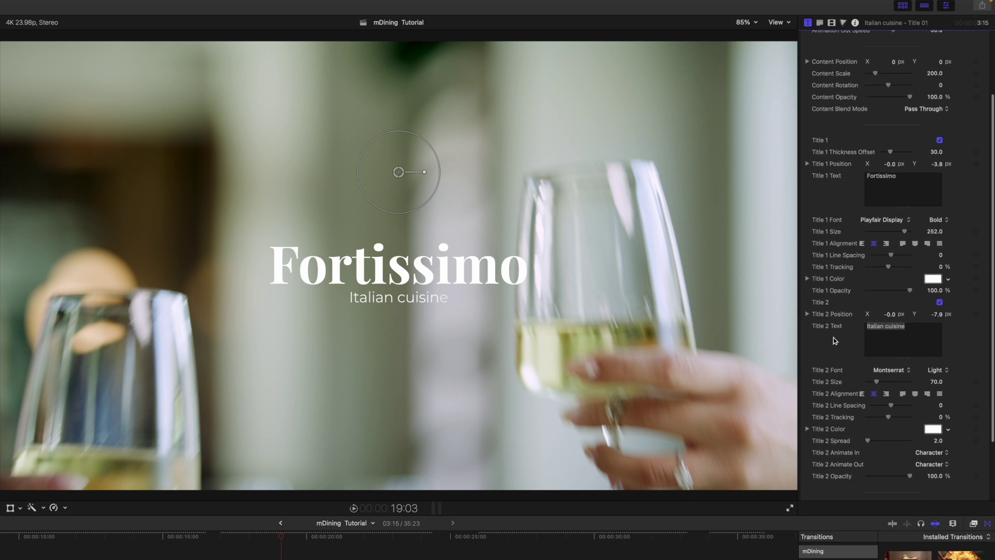
drag(909, 322, 851, 323)
text(Cuts and Cocktails)
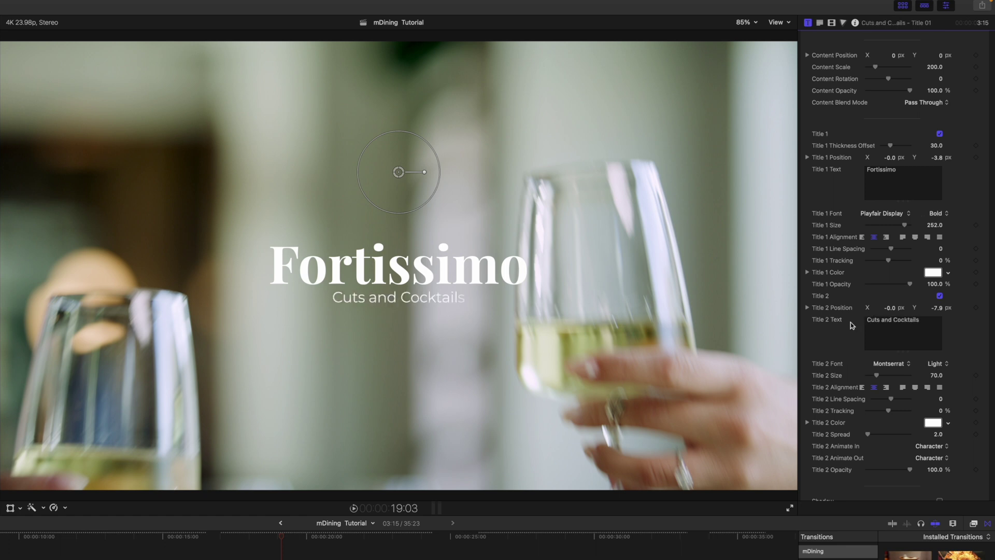
- Try the drop shadow on the Fortissimo title
scroll(851, 324, down, 3)
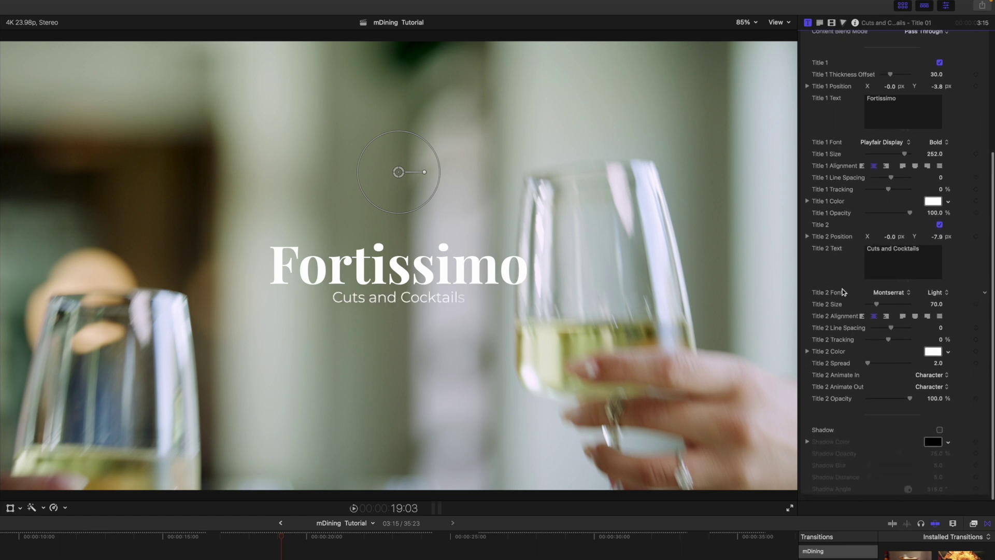
click(939, 431)
click(940, 430)
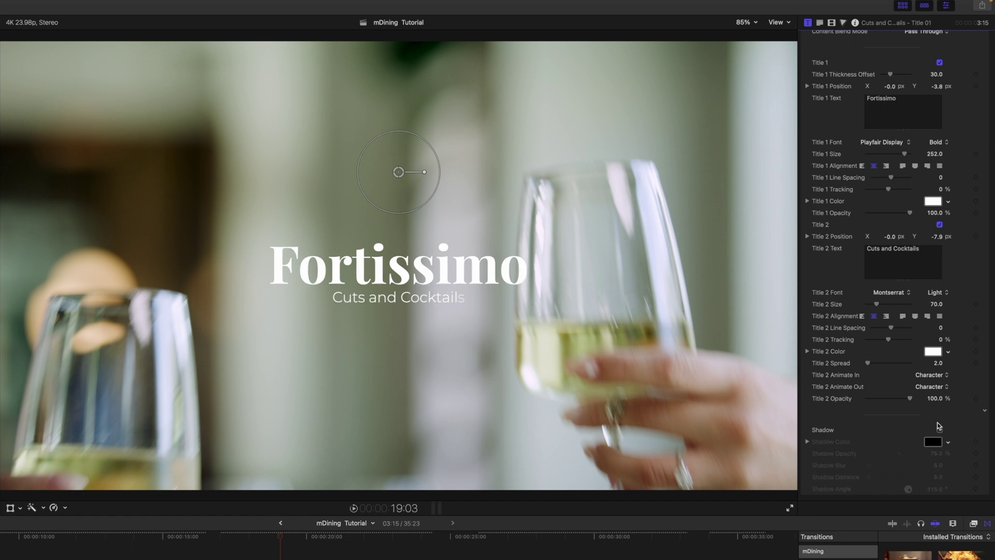
- Park the playhead at 20:23 over the kitchen clip and shorten the Fortissimo title to 2:20 so it ends there
drag(281, 536, 331, 546)
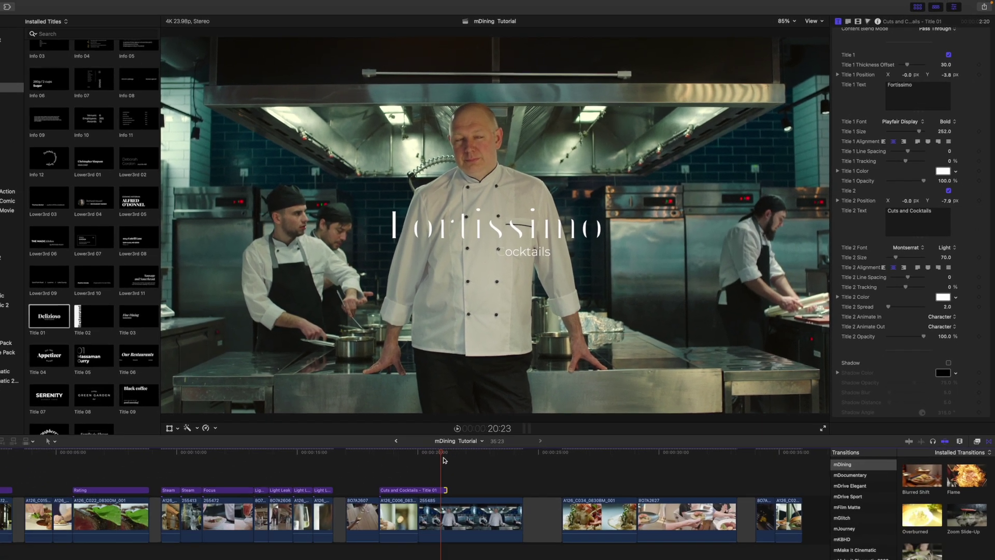
scroll(185, 285, up, 10)
scroll(186, 284, up, 2)
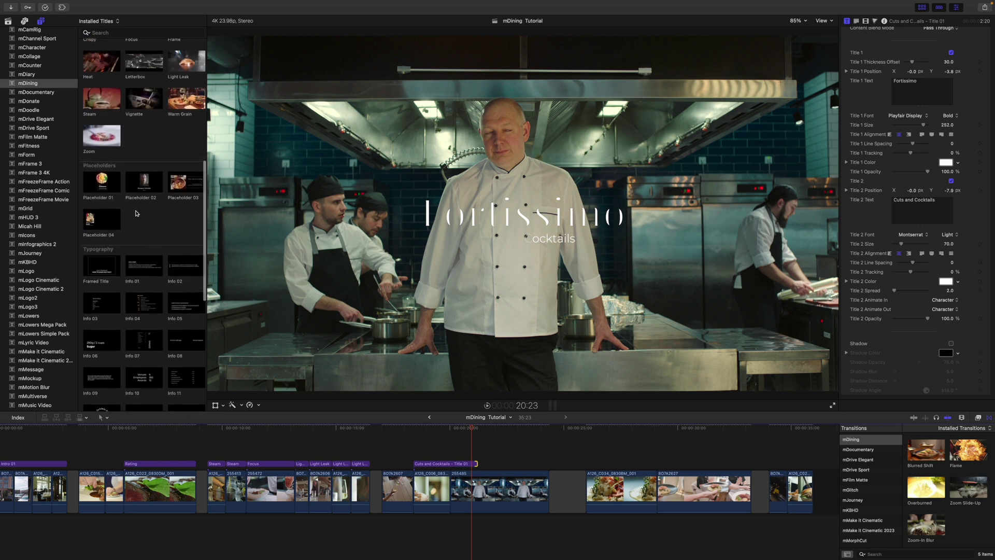
- Add the Placeholder 02 title above the kitchen clip, overlapping the Fortissimo title's end, and shorten it to 3:16
drag(133, 188, 471, 454)
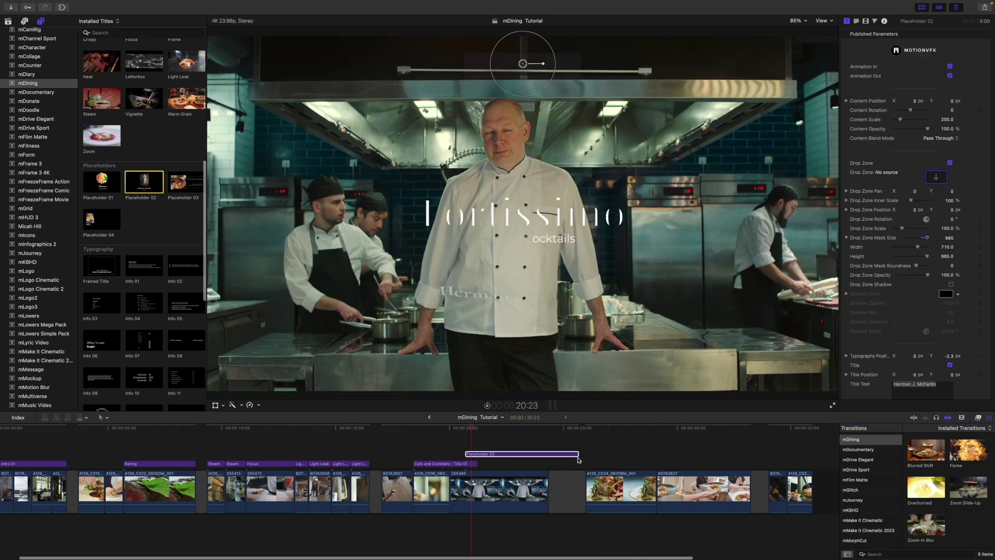
drag(576, 454, 547, 454)
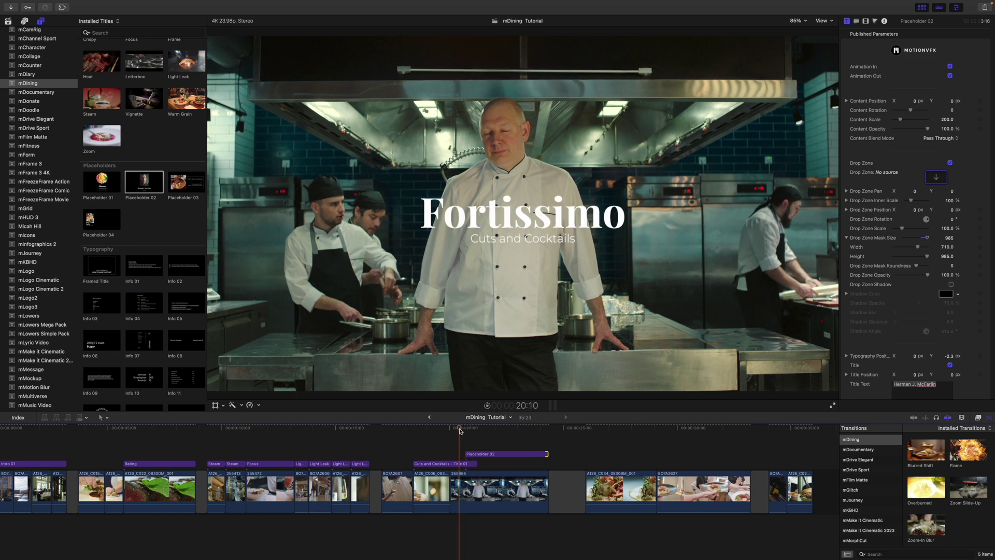
click(477, 428)
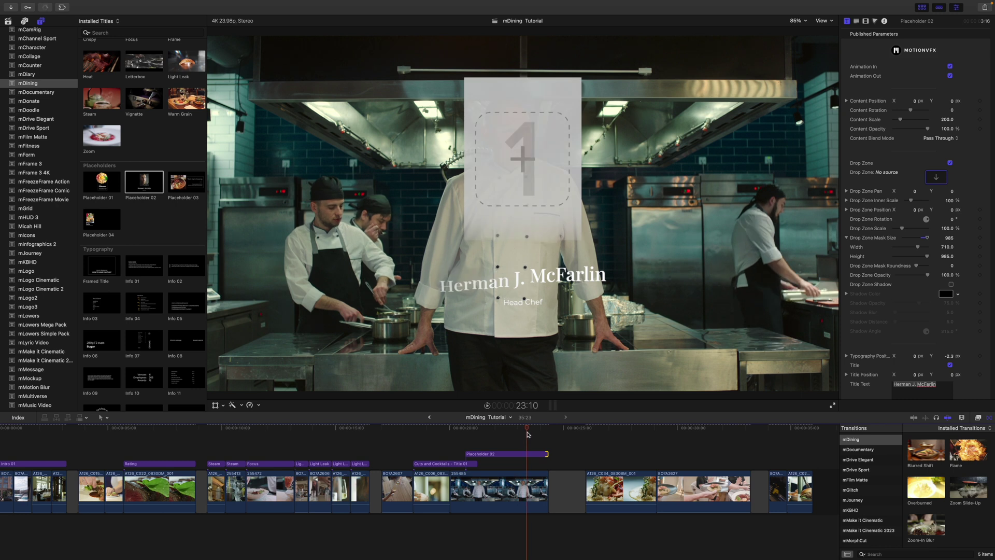
click(502, 456)
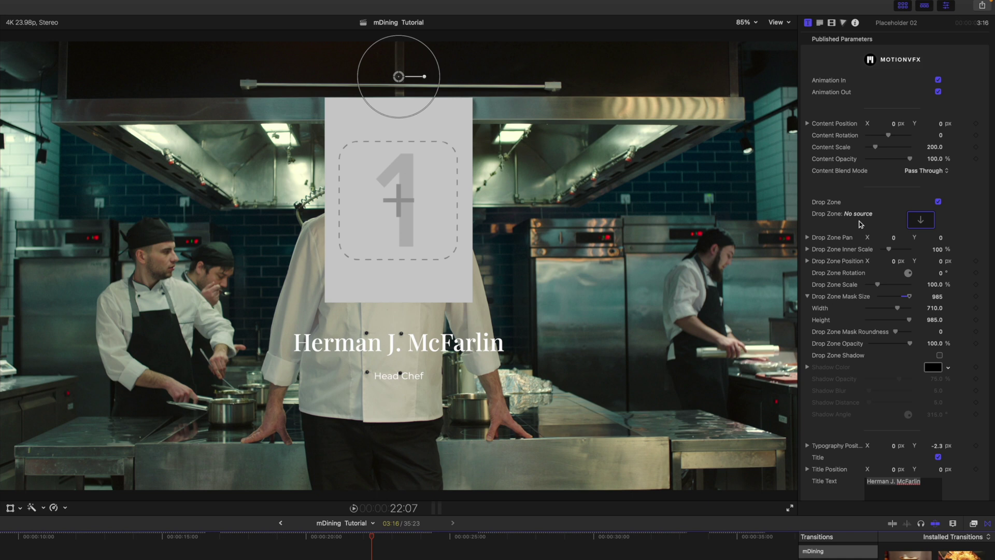
- Turn off the drop zone of the Placeholder 02 title and look through its title, description and shadow settings
click(938, 202)
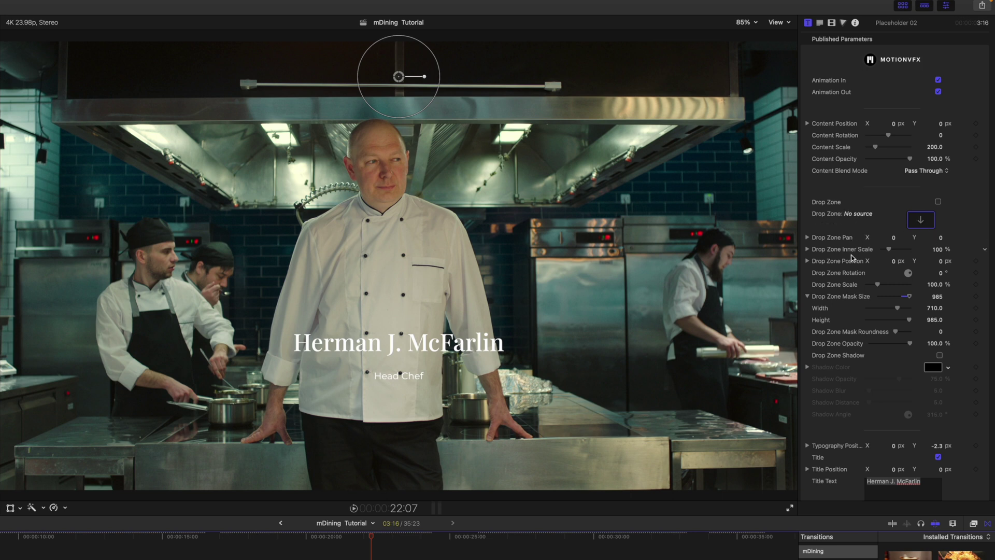
scroll(849, 319, down, 8)
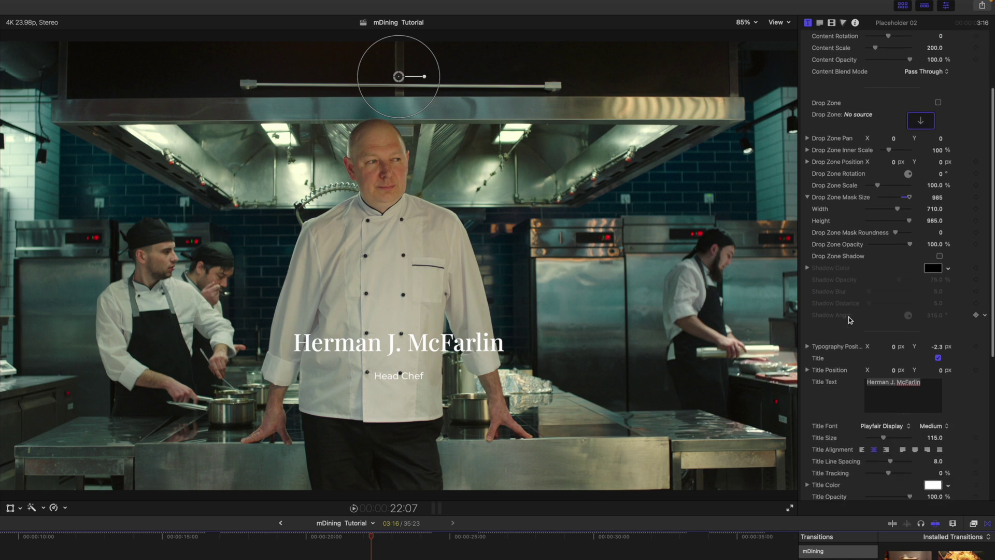
scroll(849, 319, down, 6)
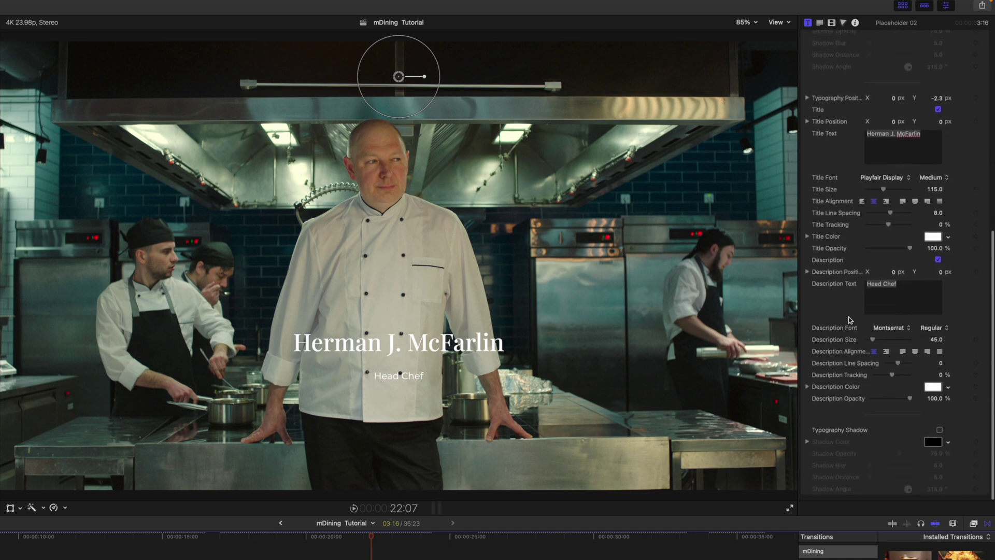
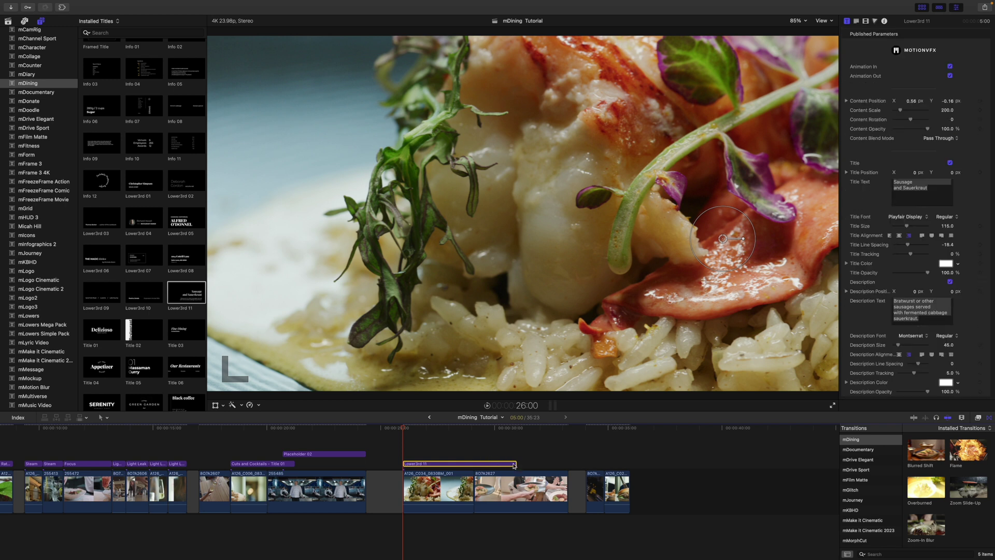
- Shorten the Lower3rd 11 title to 3:03 and move its content to the image's upper left, about X -0.57, Y 0.18
drag(516, 463, 473, 464)
key(space)
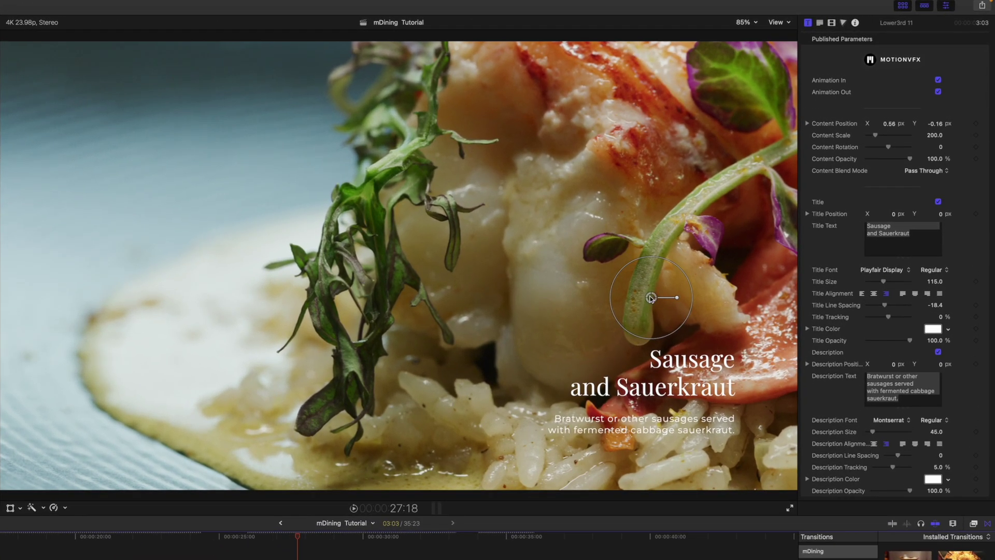
drag(651, 297, 144, 144)
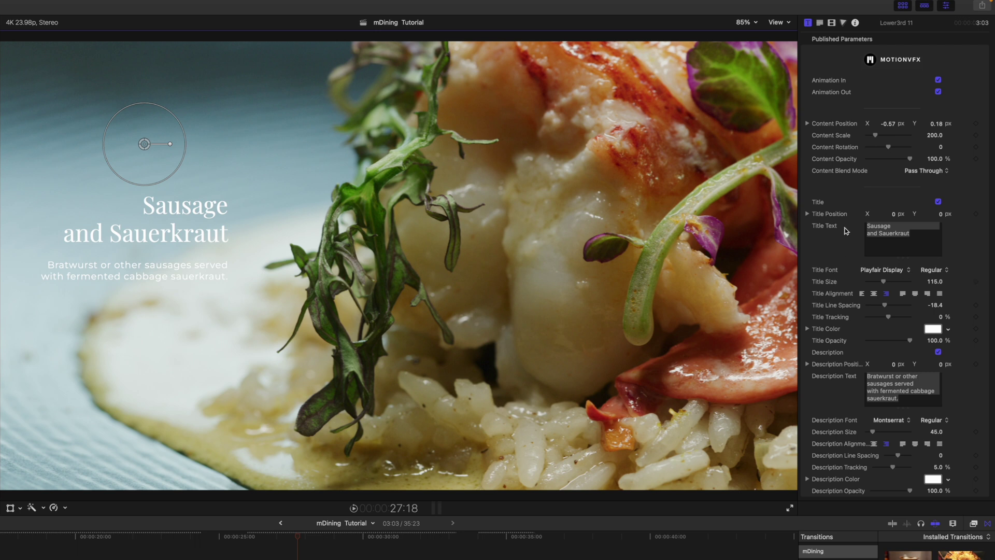
- Left-align the lower third's title and description, and shift its content to about X -0.94, Y 0.19
click(863, 294)
scroll(860, 363, down, 1)
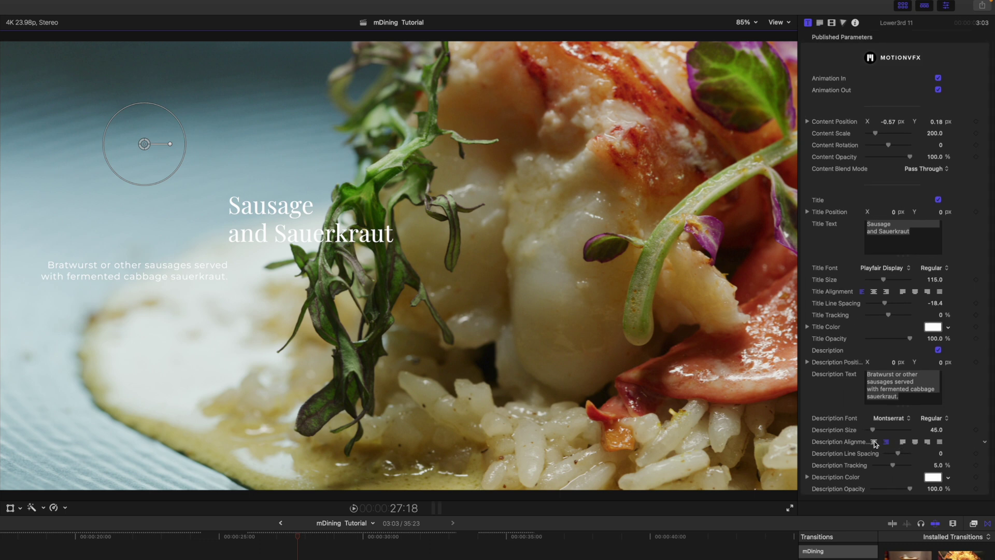
click(903, 442)
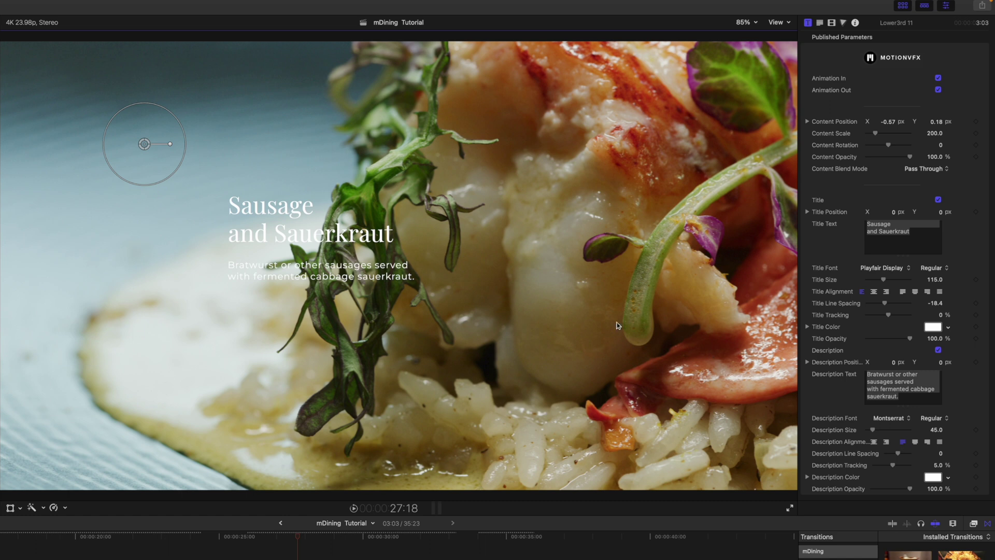
drag(145, 146, 3, 140)
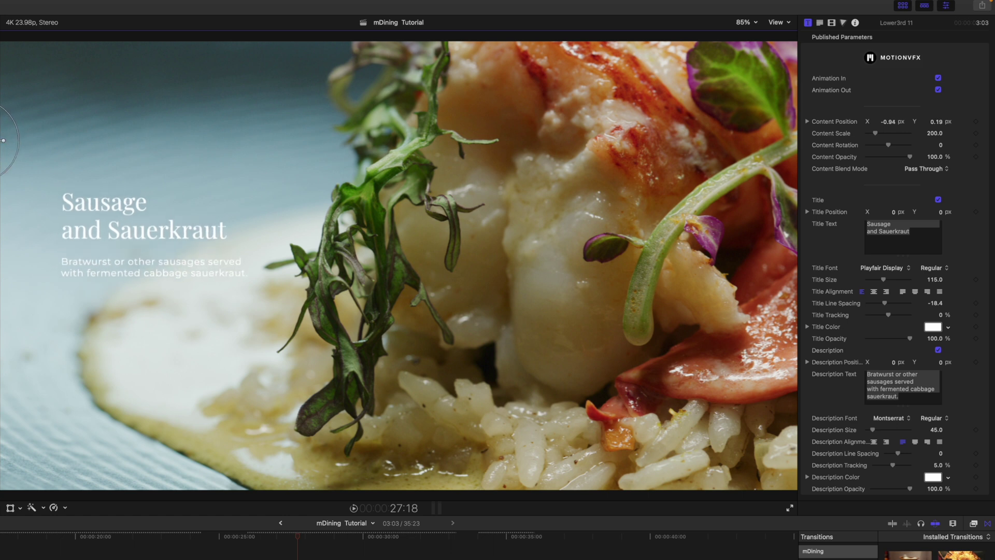
- Replace the lower third's text with "Maine Lobster" and "Whole deshelled lobster, spiced jus, roasted broccoli, laurel aged Carolina gold rice", nudging it slightly upward
mouse_move(297, 538)
mouse_down()
mouse_move(256, 540)
mouse_move(325, 548)
mouse_move(298, 545)
mouse_move(308, 547)
mouse_up()
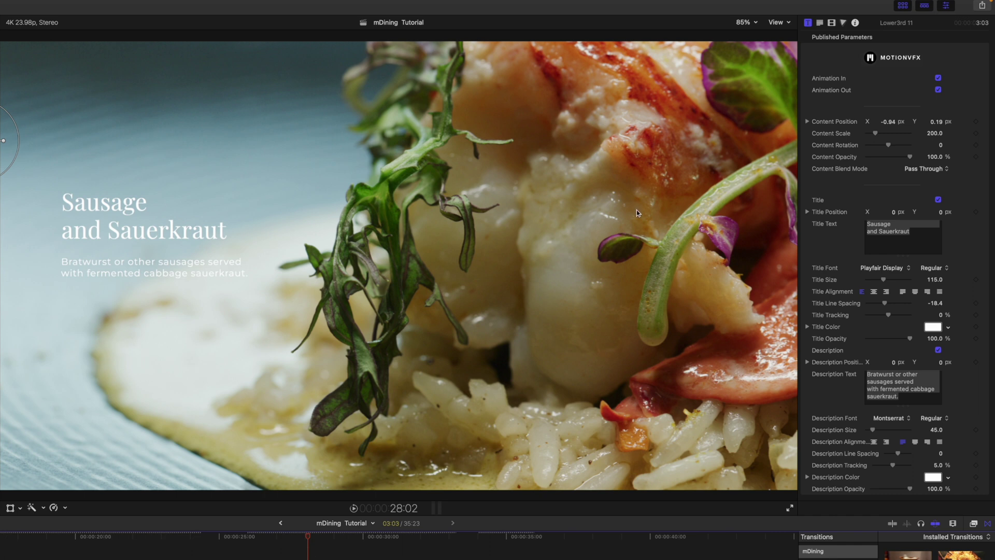
click(914, 235)
key(super+a)
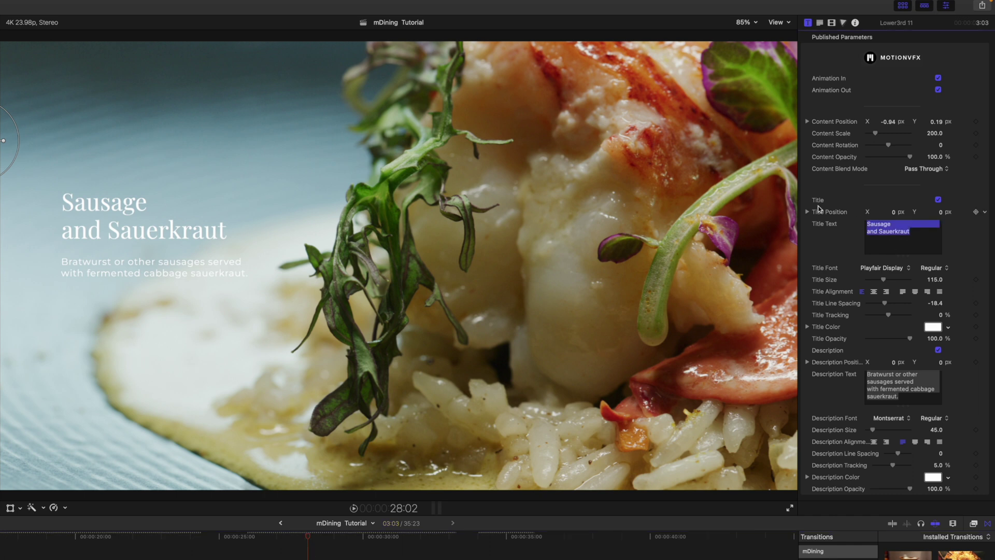
text(Maine Lobster)
key(Tab)
text(Whole)
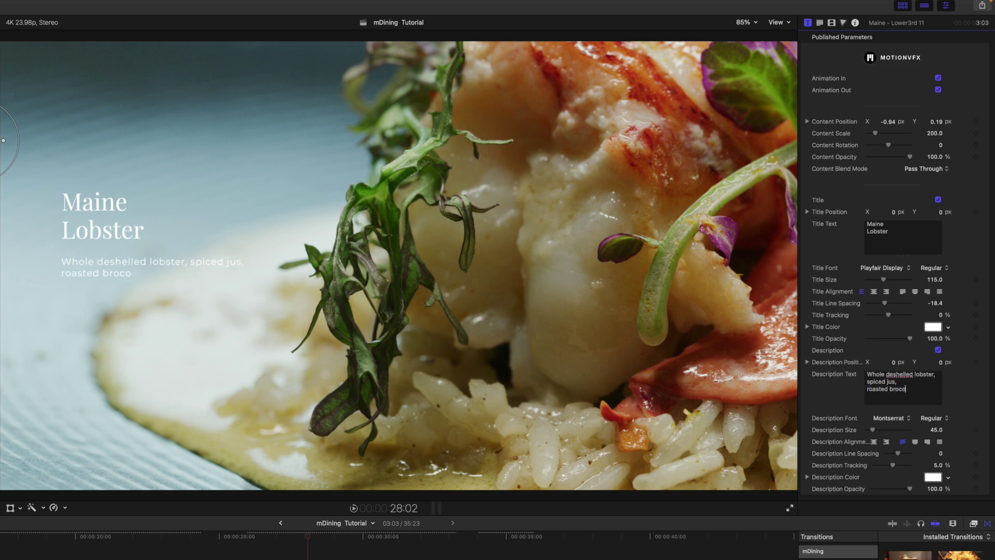
drag(2, 141, 0, 120)
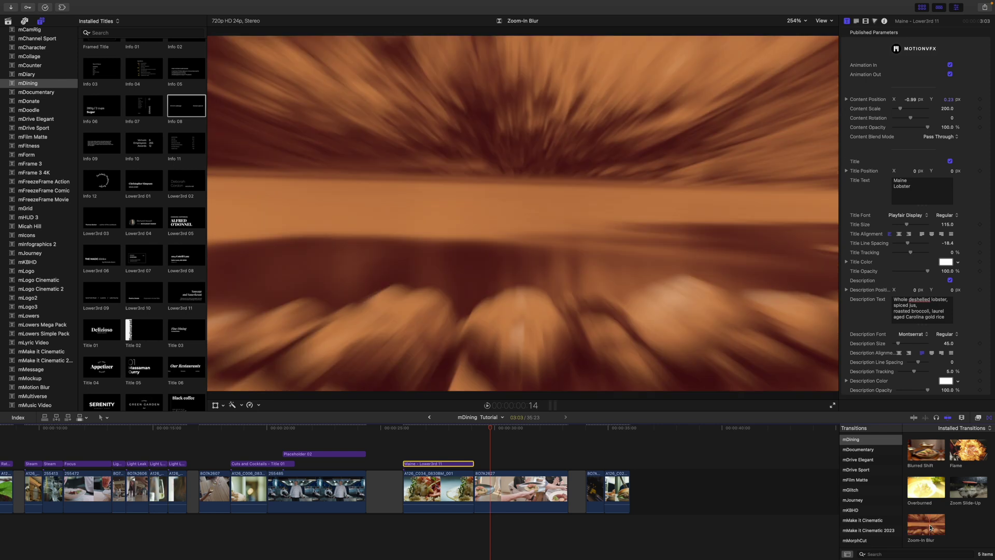
- Add the Zoom-In Blur transition between the lobster close-up and the served plate clip, and preview its blur
drag(930, 528, 483, 494)
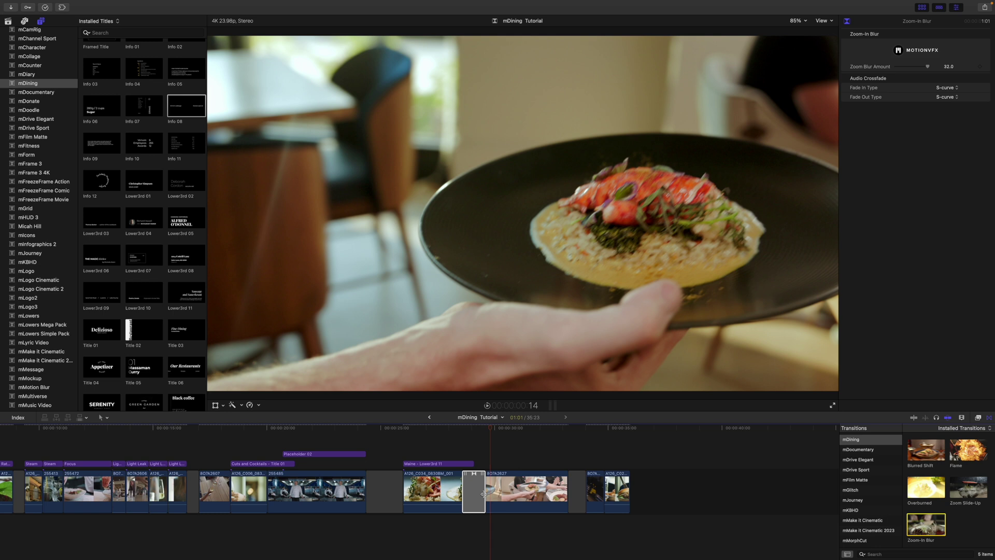
drag(486, 430, 473, 430)
key(space)
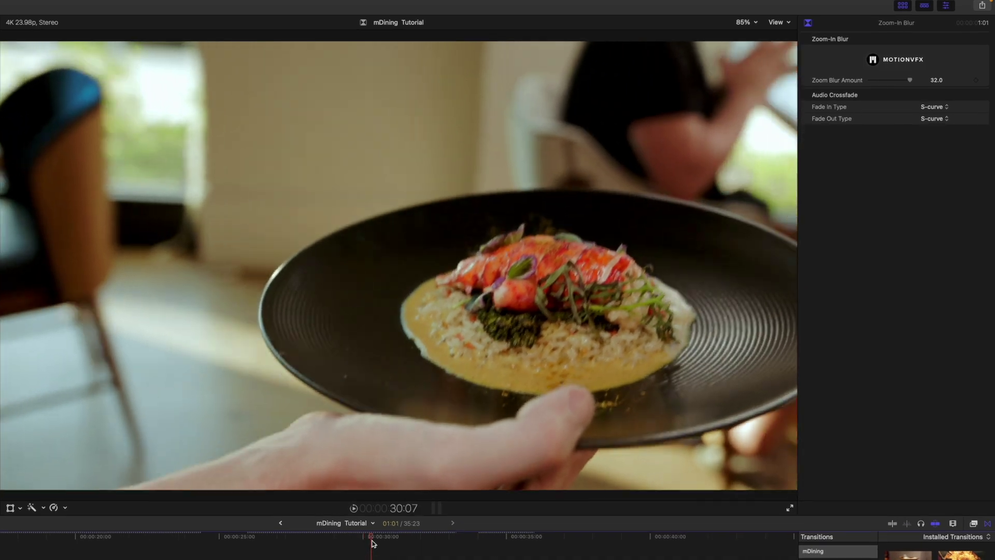
drag(372, 543, 346, 543)
mouse_move(909, 82)
mouse_down()
mouse_move(873, 82)
mouse_move(926, 83)
mouse_move(875, 85)
mouse_move(910, 83)
mouse_up()
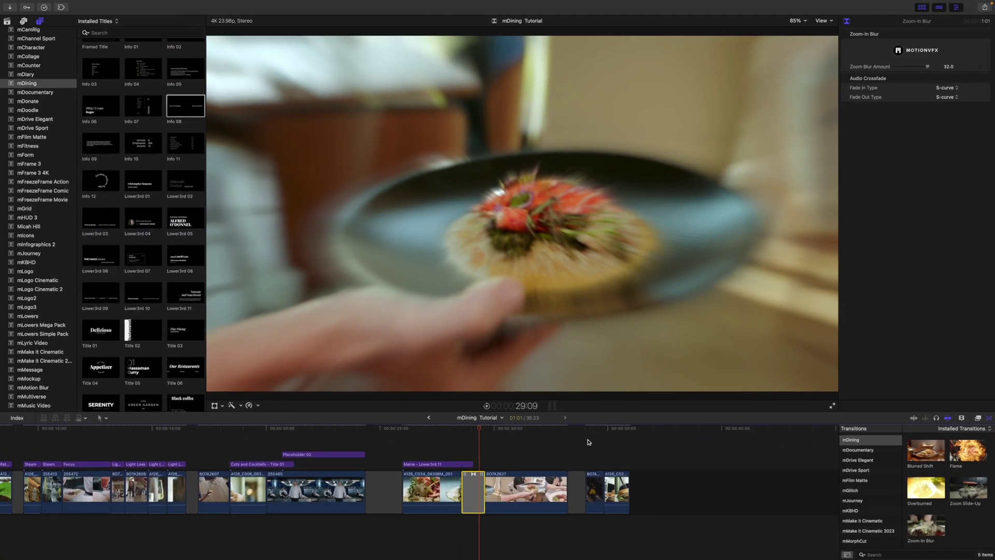
- Add the Flame transition between the flaming pan and burger clips and shorten it to 15 frames
drag(588, 441, 607, 441)
drag(964, 454, 601, 490)
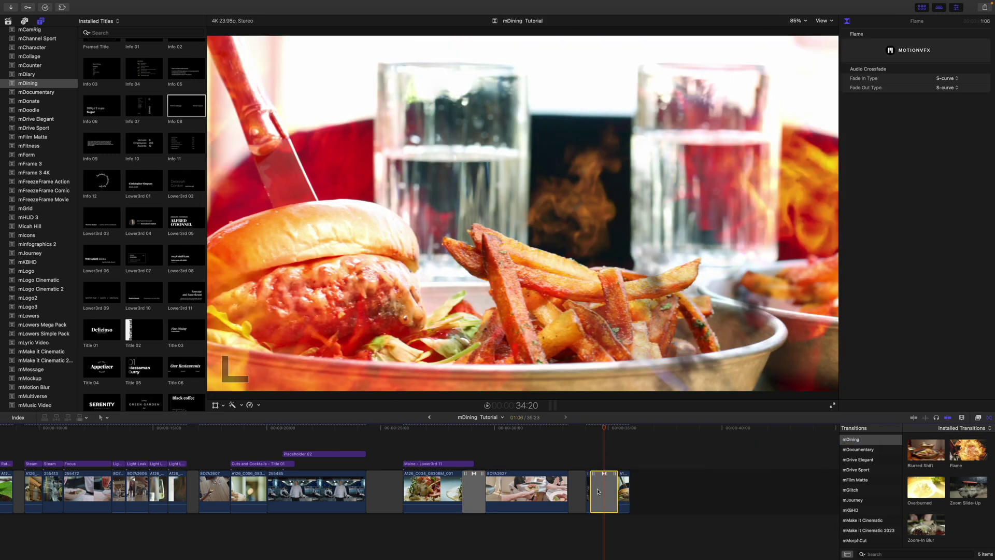
drag(591, 489, 600, 489)
- Play back the Flame transition from the flaming pan to the burger, including in full screen
drag(603, 430, 598, 431)
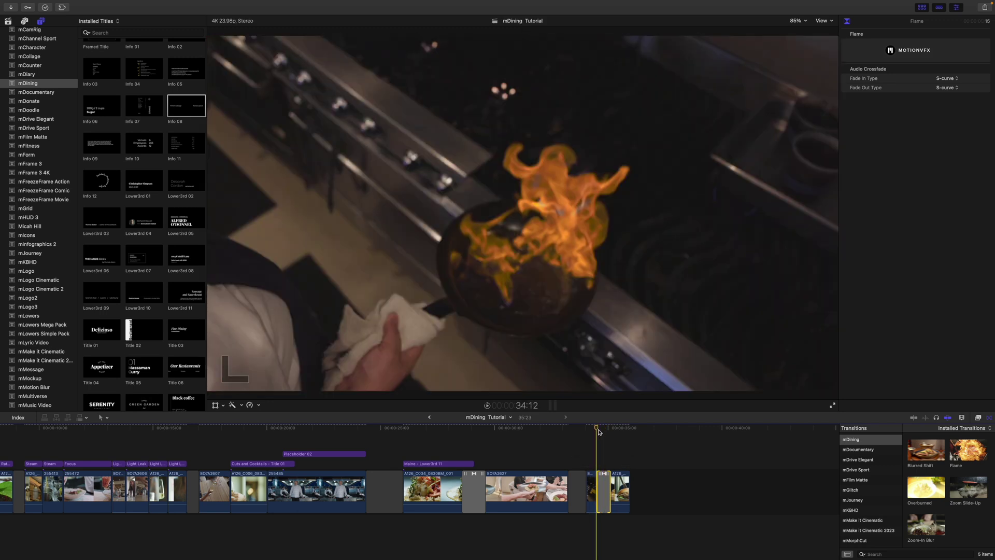
key(space)
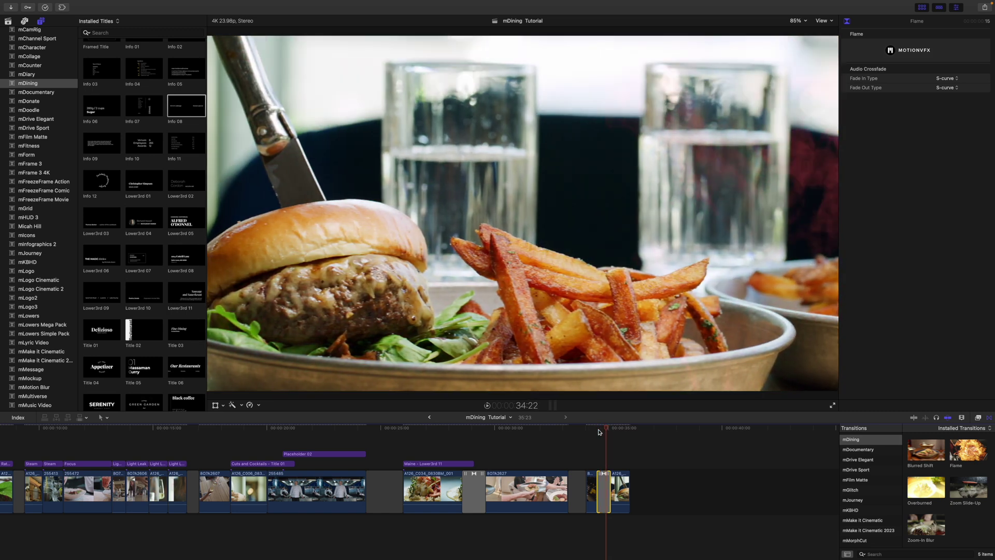
key(j)
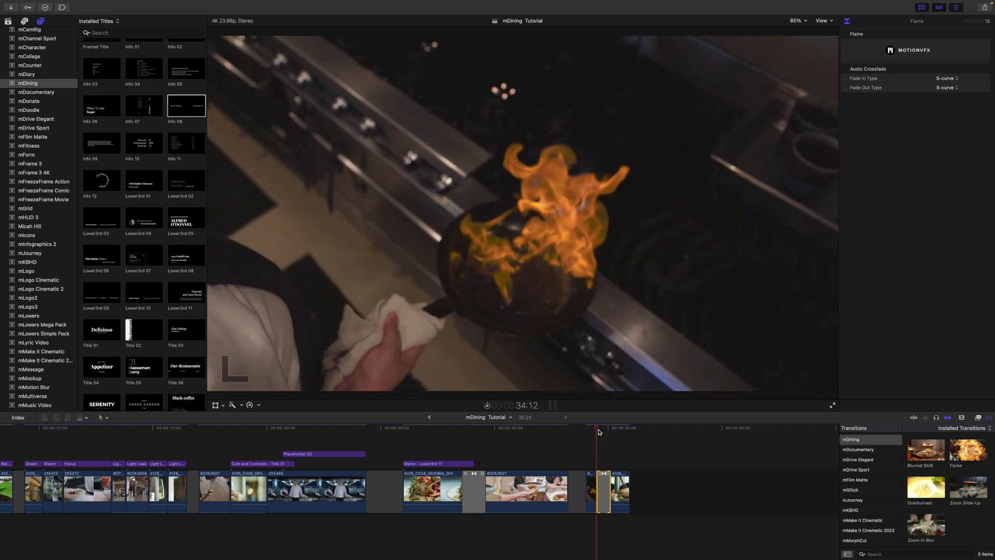
key(super+shift+f)
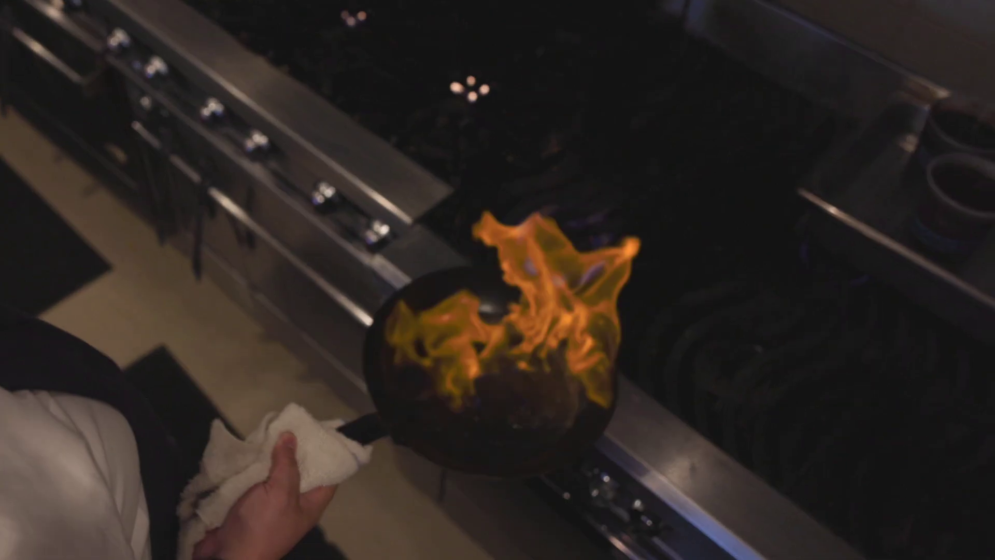
key(l)
key(Escape)
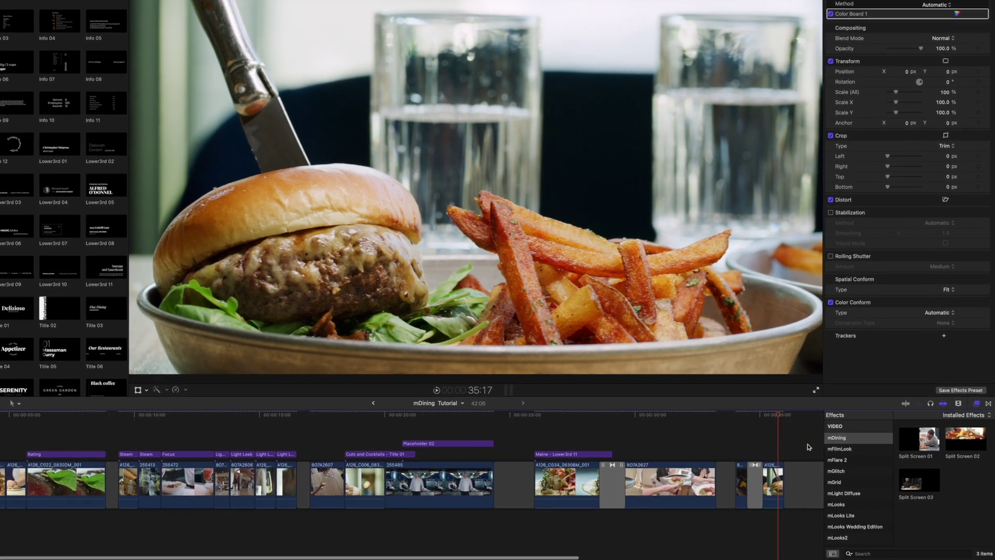
- Apply the Split Screen 02 effect to the fries clip A126_C027_083022_001, the uppermost in the stack of food clips
scroll(818, 454, right, 5)
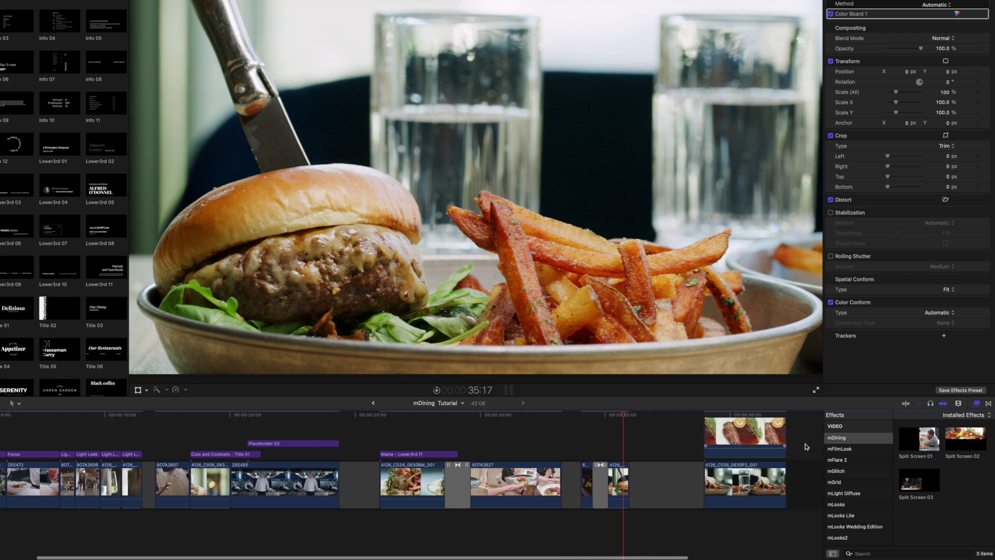
scroll(806, 446, right, 3)
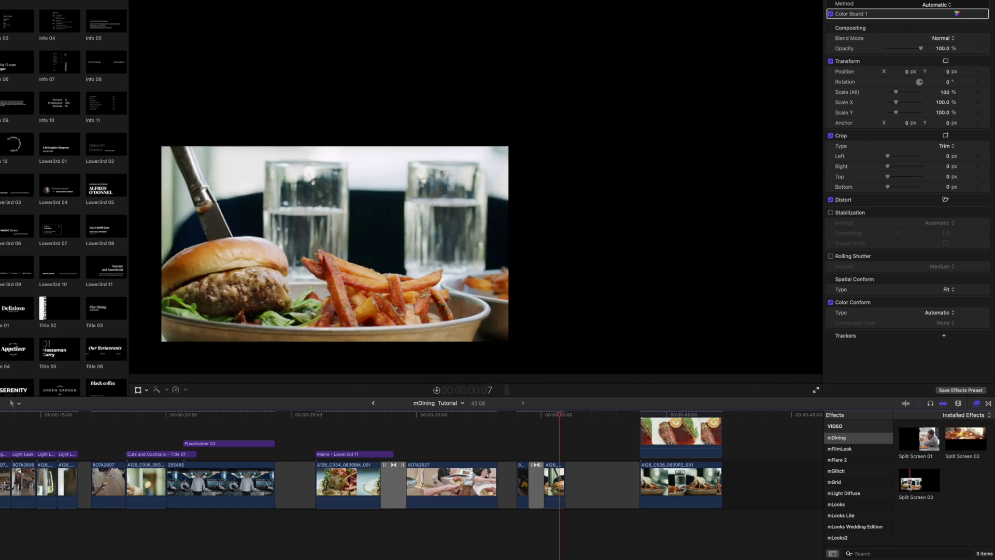
drag(906, 484, 681, 414)
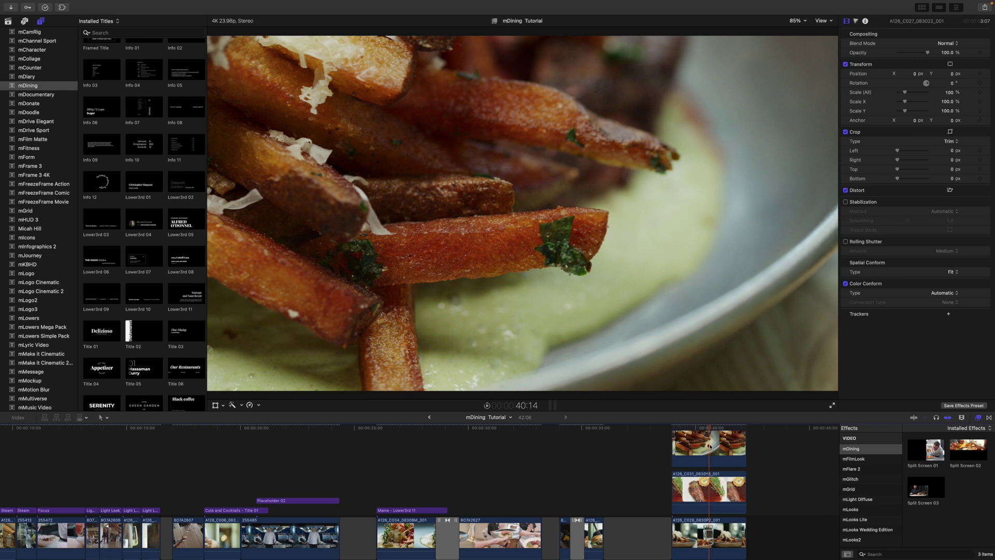
click(711, 446)
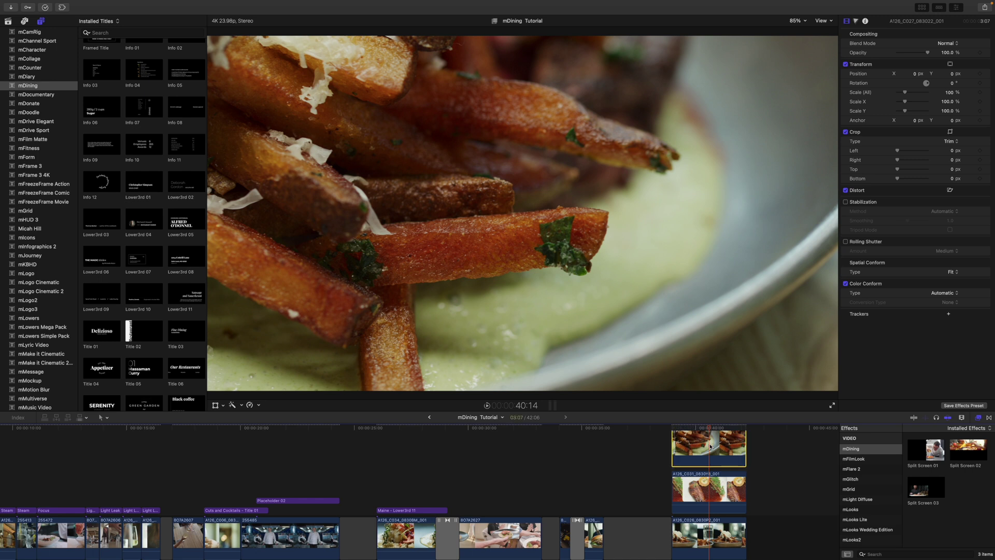
drag(960, 453, 701, 449)
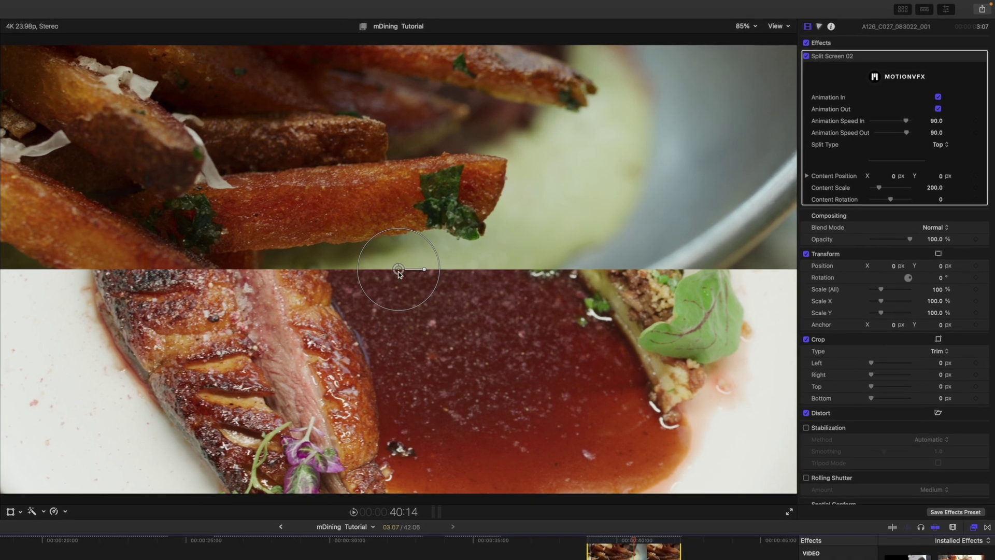
- Try moving, scaling and rotating the fries clip's split screen, and undo these changes
drag(398, 270, 407, 296)
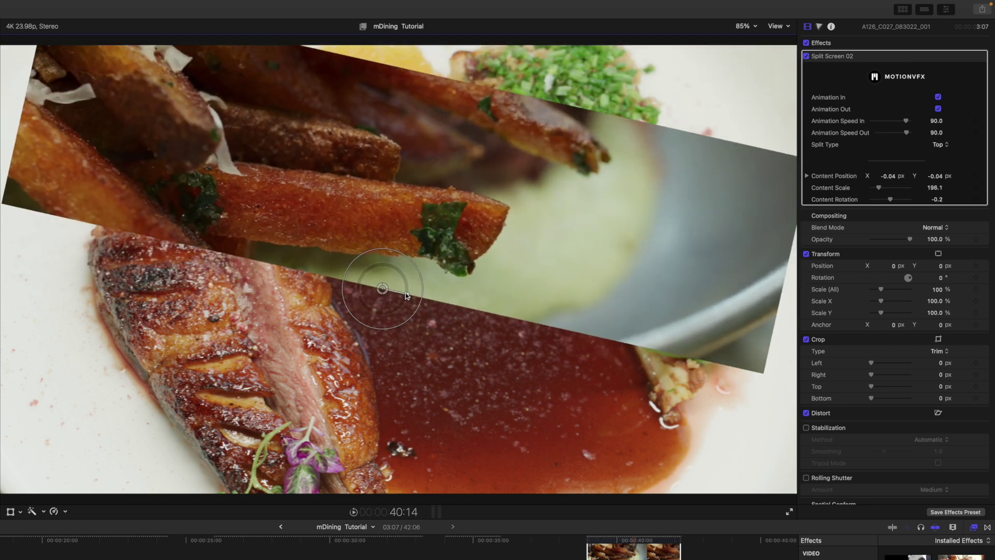
key(super+z)
key(super+z)
key(super+z)
key(super+z)
key(super+z)
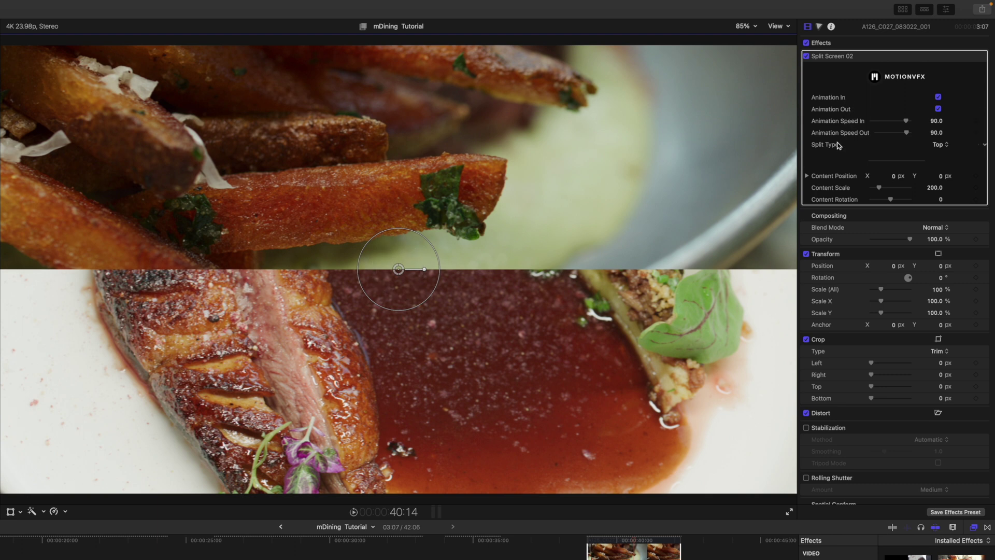
- Try the Bottom split type on the fries clip and return it to Top
click(939, 147)
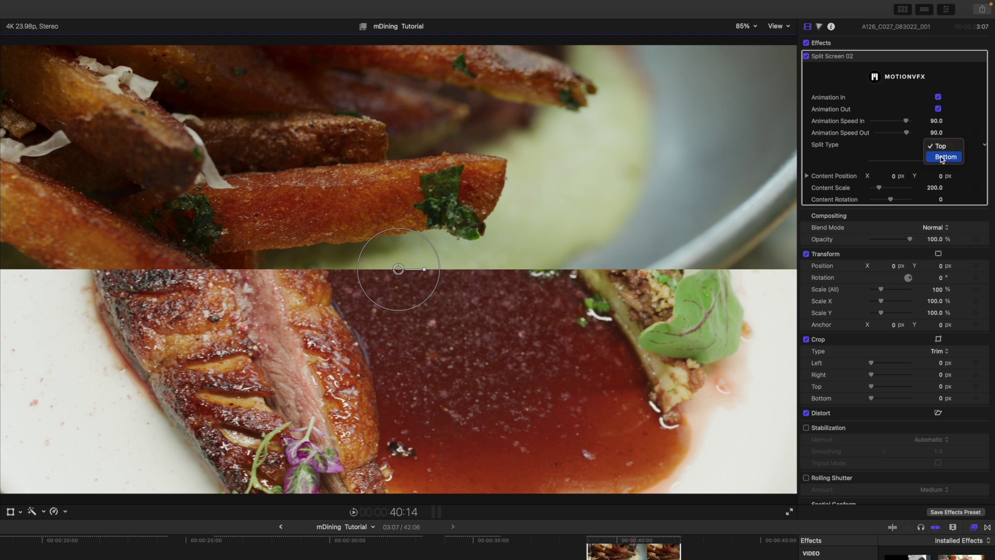
click(942, 157)
click(938, 144)
click(938, 137)
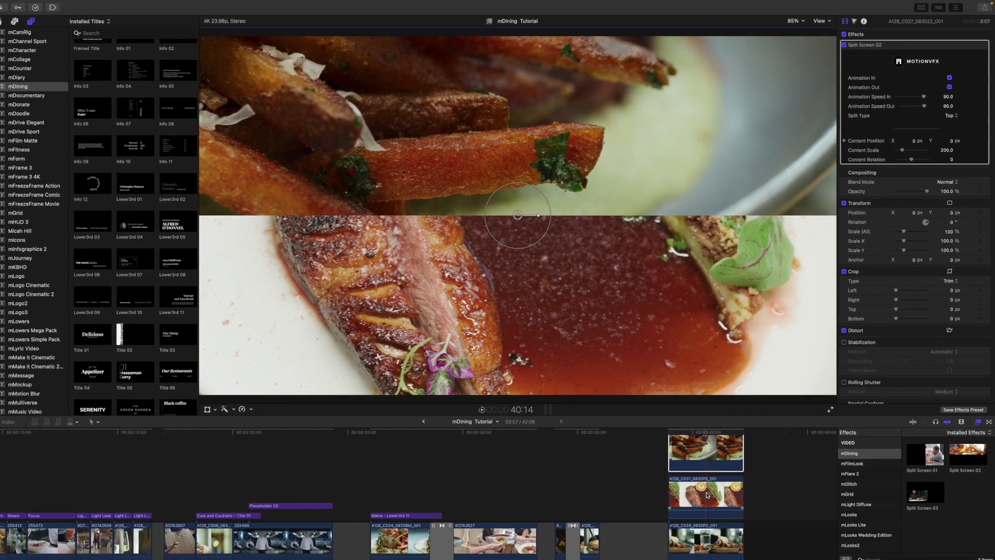
- Apply Split Screen 03 to the middle stacked clip A126_C031_0830Y8_001 and position its frame in the lower-right quarter at X 0.45, Y -0.25
click(634, 559)
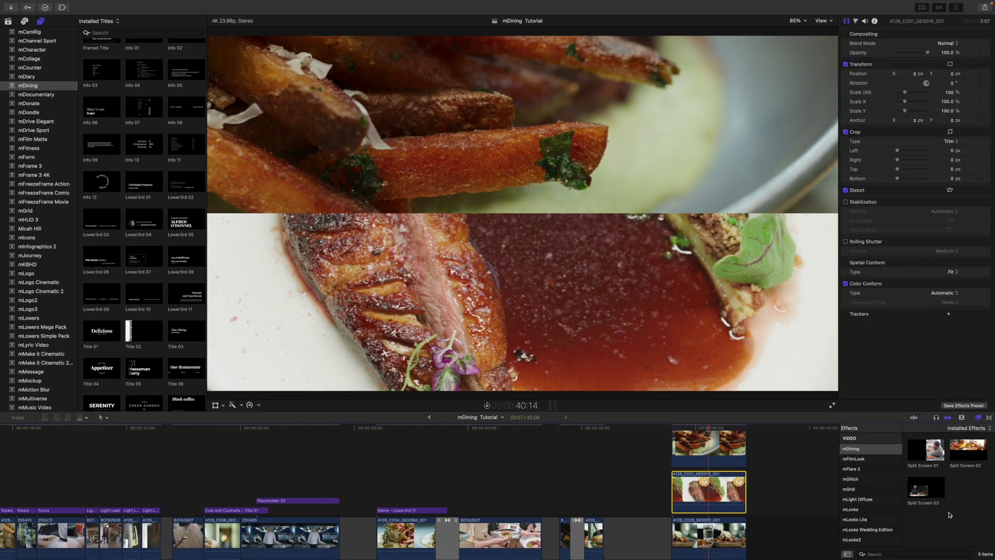
drag(932, 494, 725, 494)
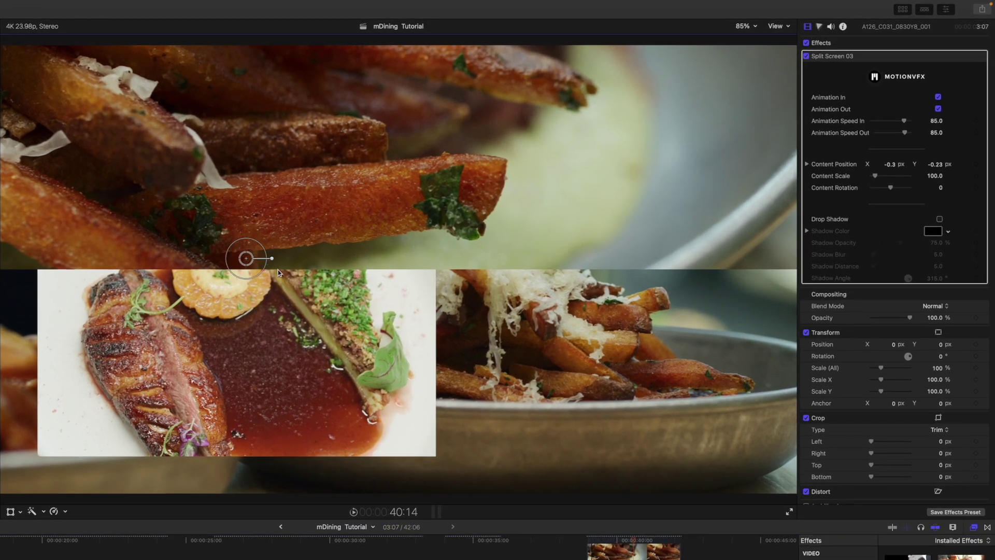
drag(247, 258, 603, 280)
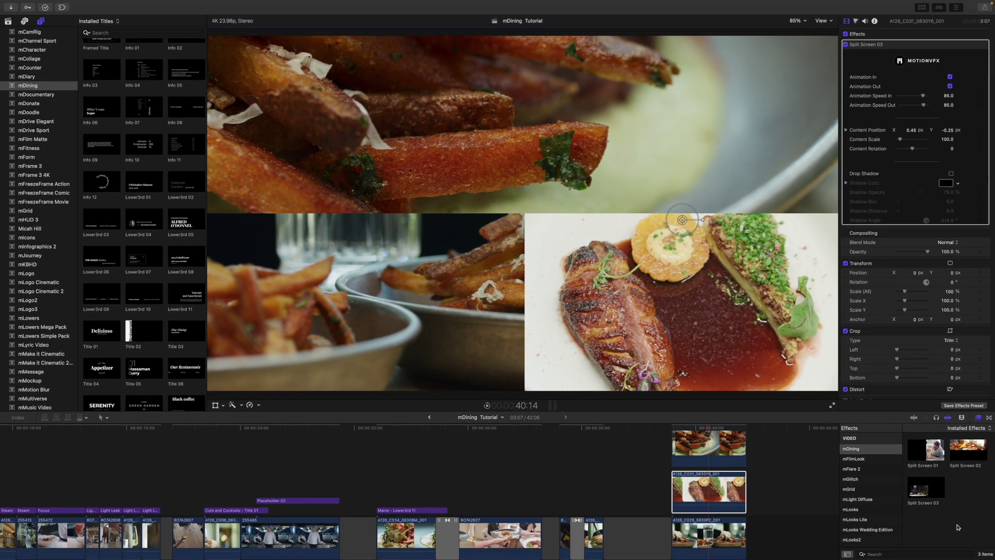
- Fit the lowest stacked clip A126_C026_0830P2_001 into the lower-left quarter with Split Screen 03 at X -0.44, Y -0.25, and play the sequence
drag(930, 493, 717, 531)
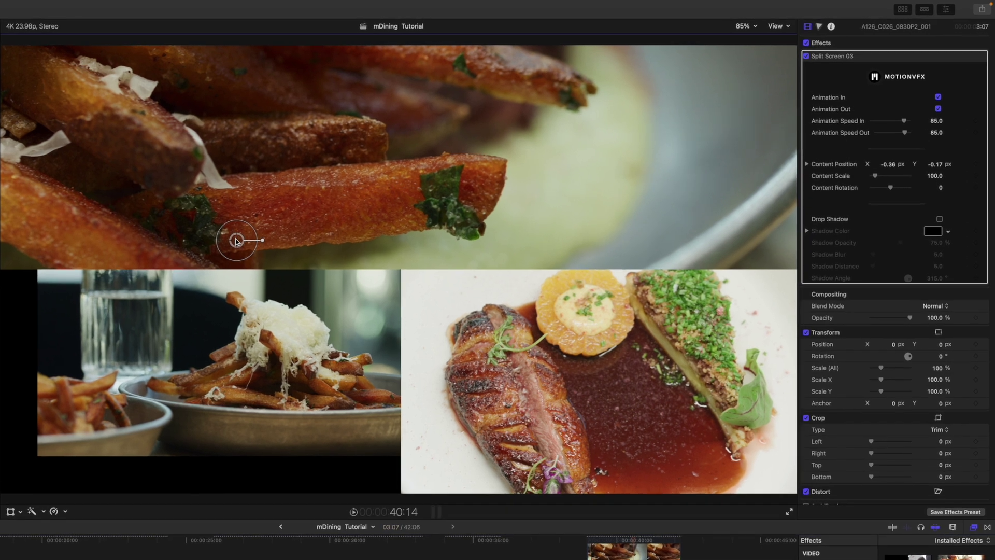
drag(236, 241, 202, 278)
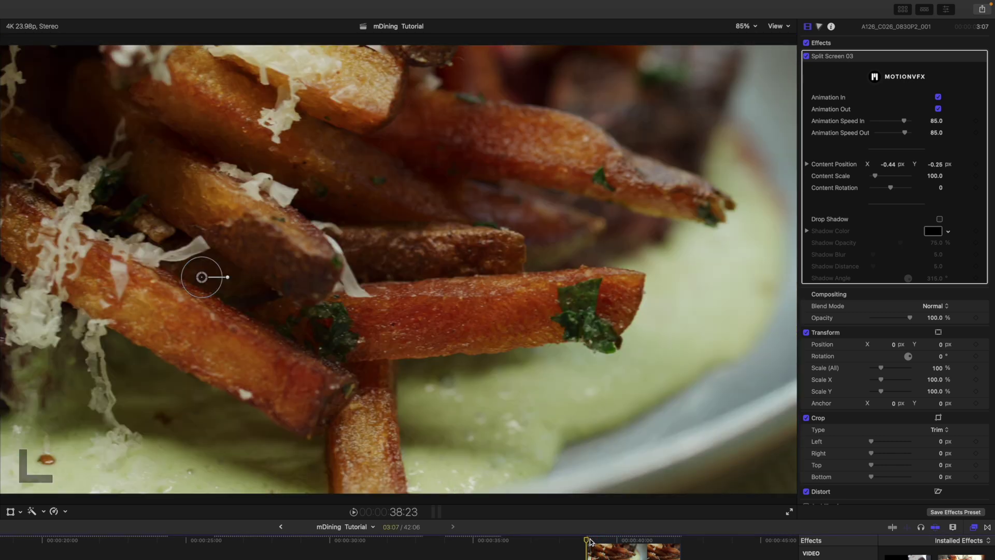
key(space)
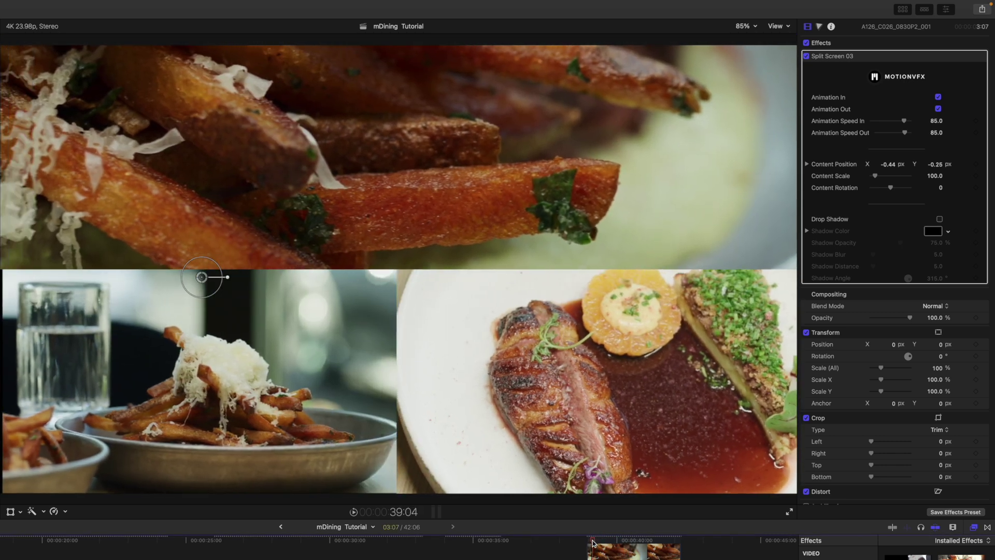